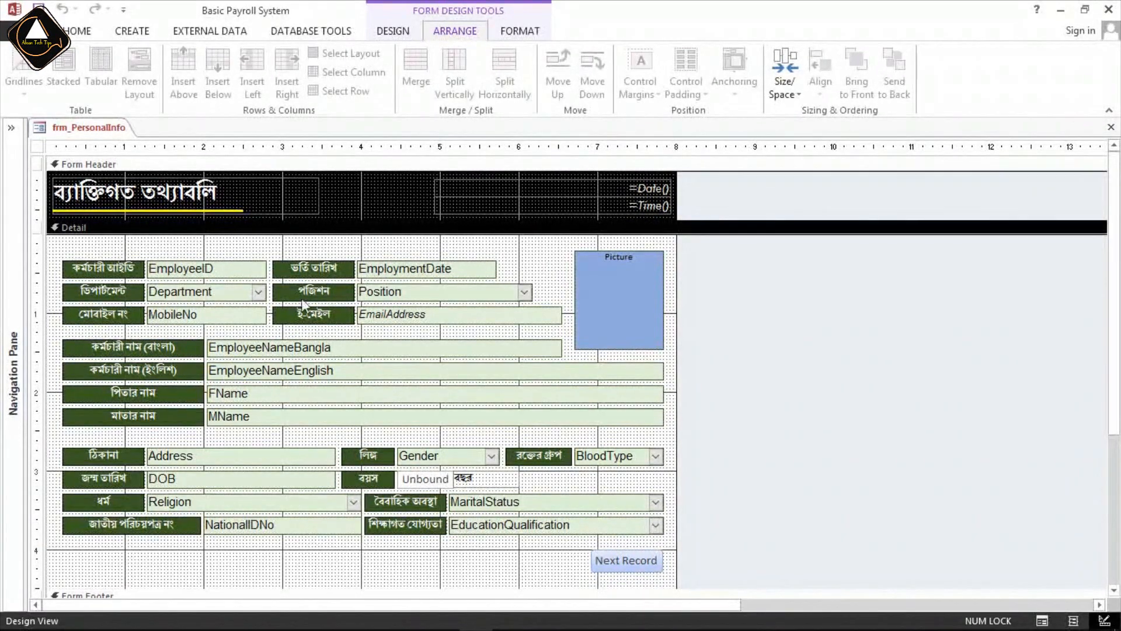
# Preview the personal information form in Form View, and return it to Design View.
pyautogui.click(77, 31)
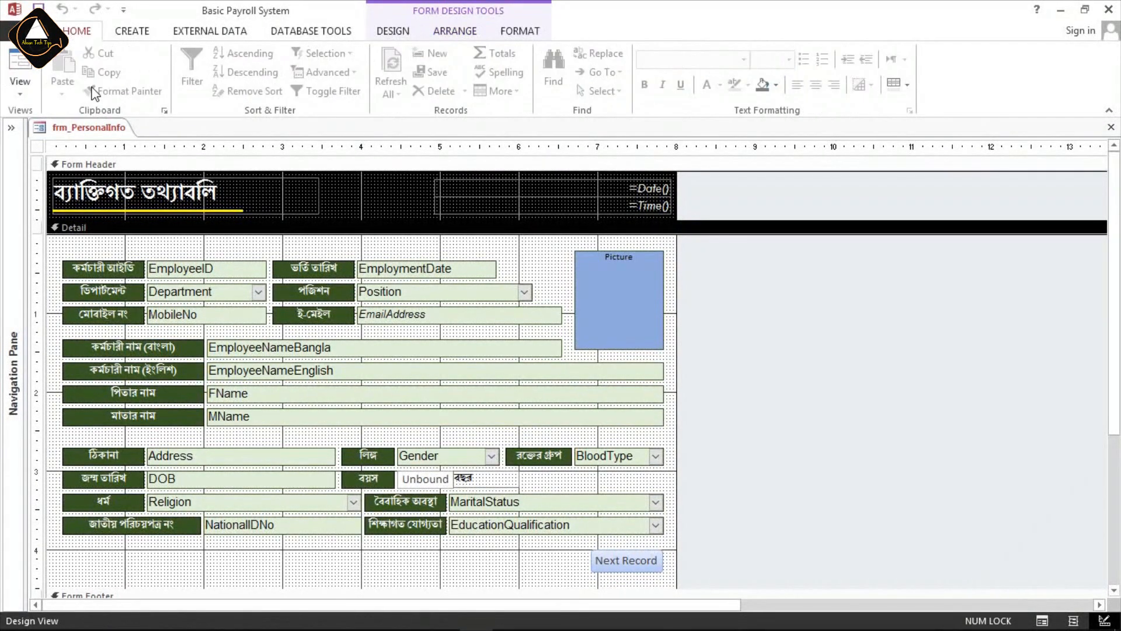
pyautogui.click(18, 66)
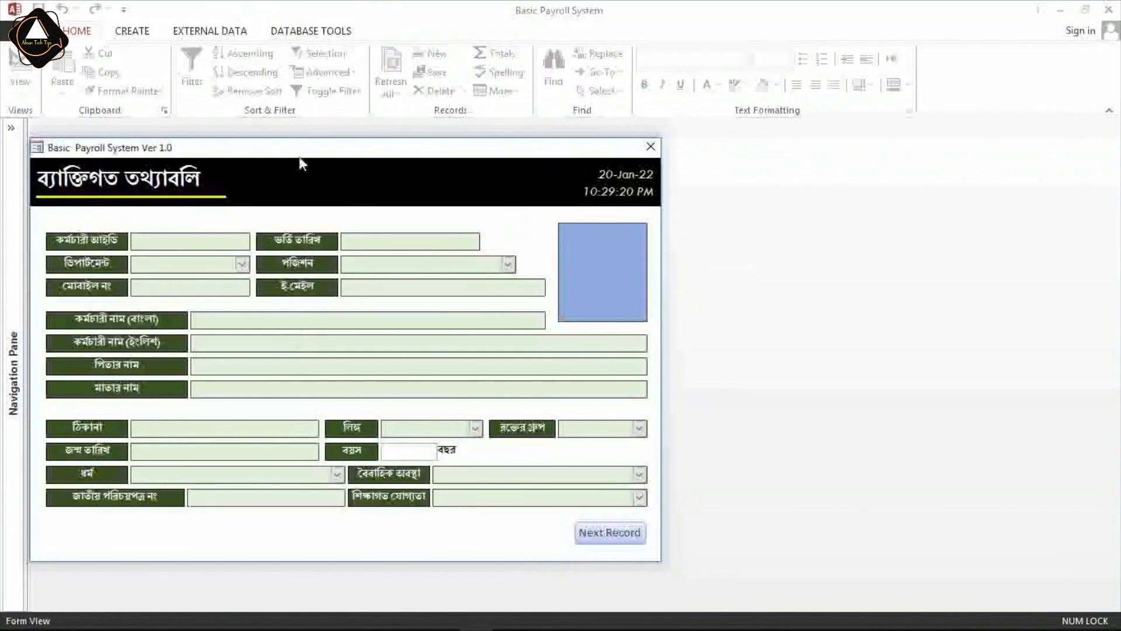
pyautogui.moveTo(358, 152); pyautogui.dragTo(315, 153)
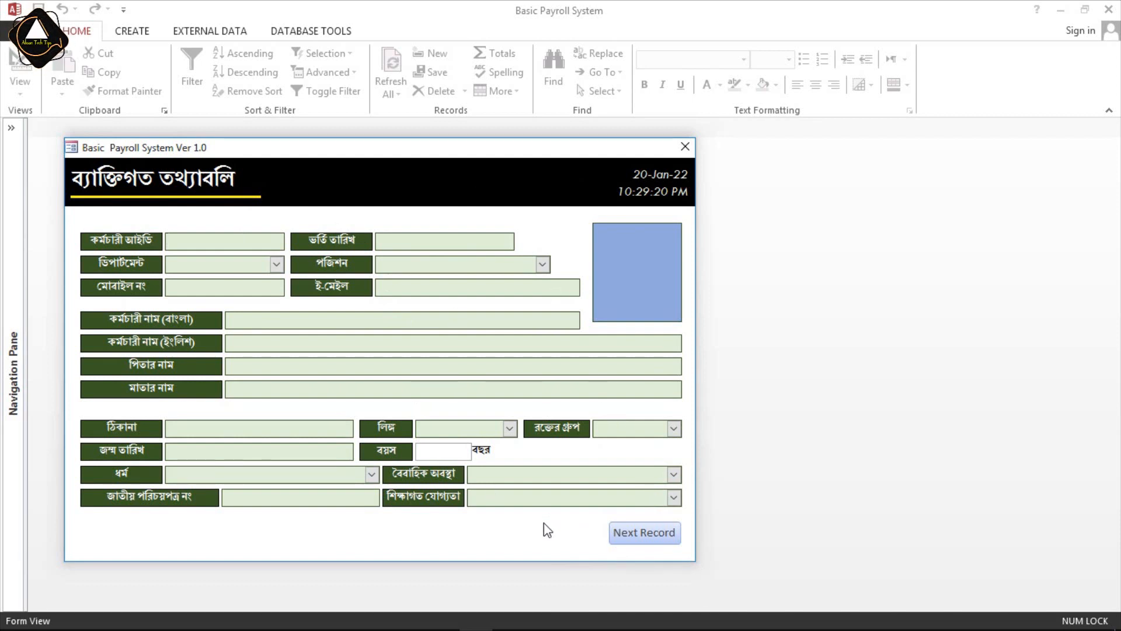
pyautogui.rightClick(559, 229)
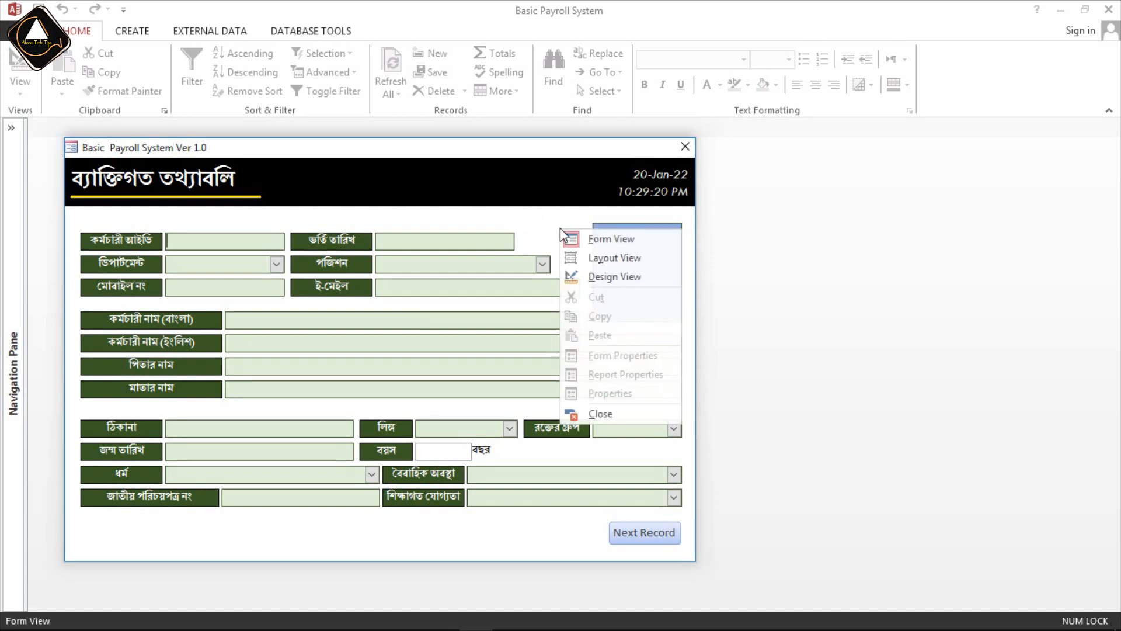
pyautogui.click(612, 278)
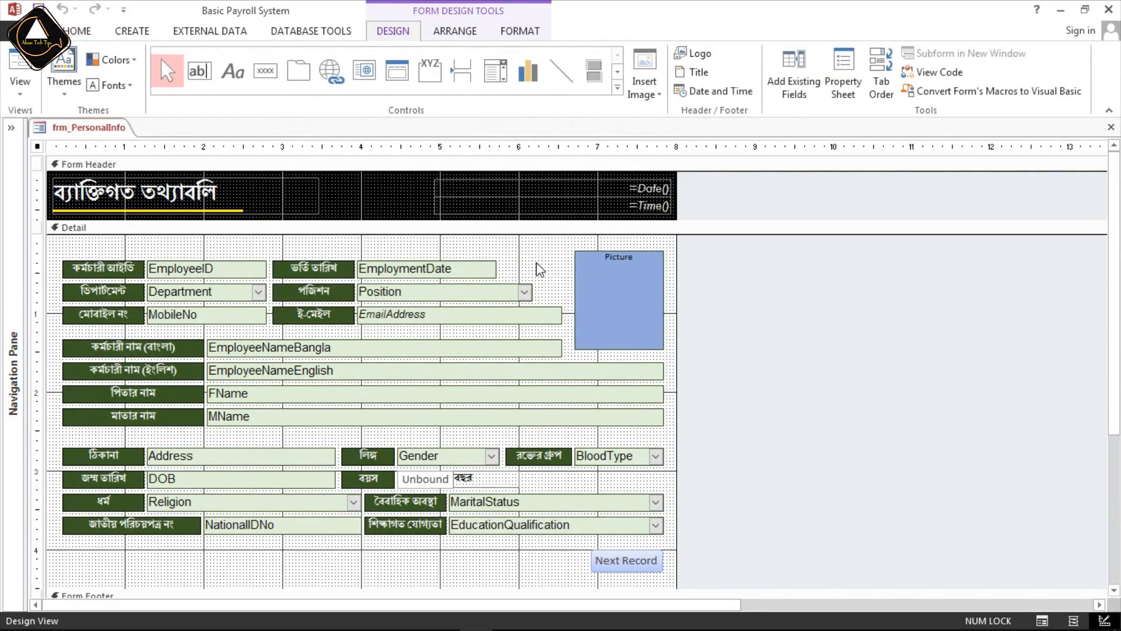
# Assign an Event Procedure to the On Load event of the whole form and open its VBA code.
pyautogui.click(456, 32)
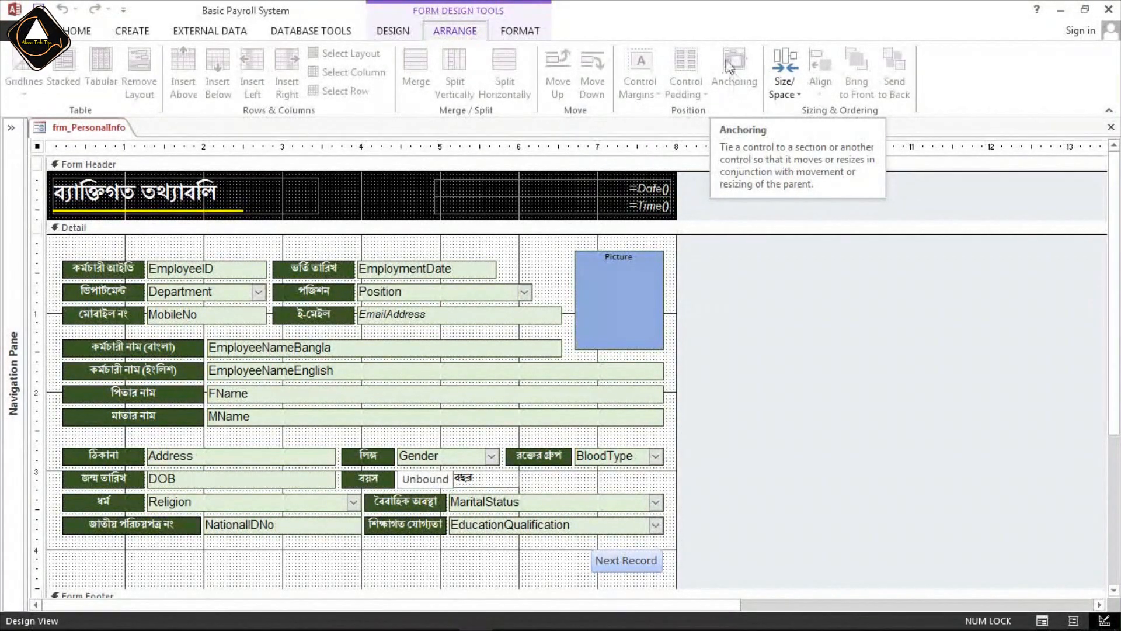
pyautogui.click(553, 267)
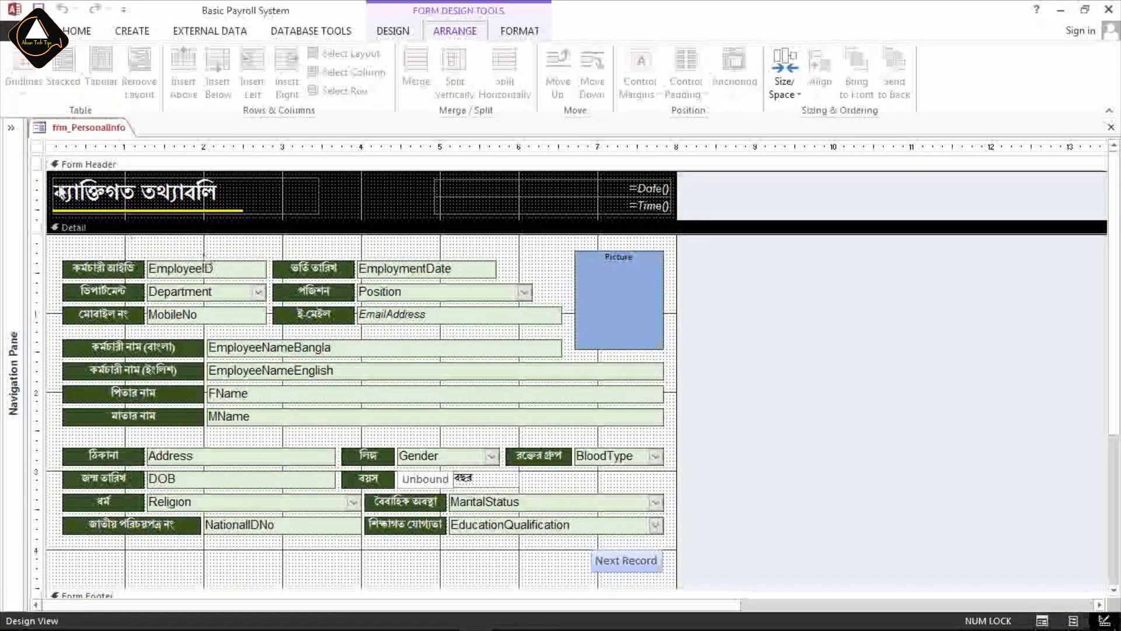
pyautogui.click(37, 147)
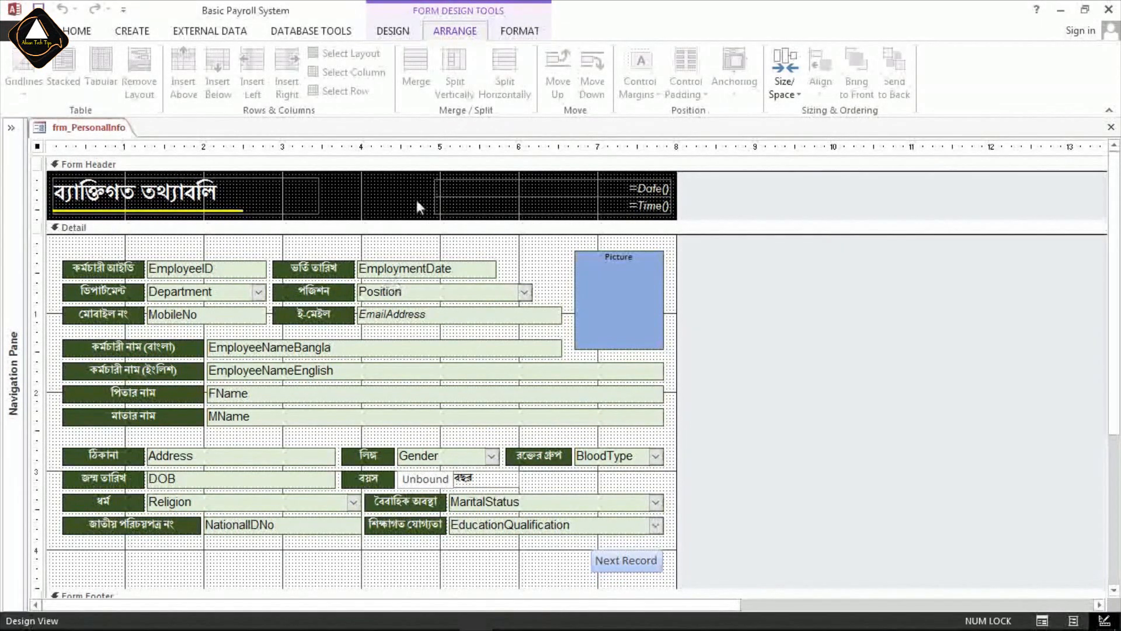
pyautogui.click(392, 31)
pyautogui.click(840, 97)
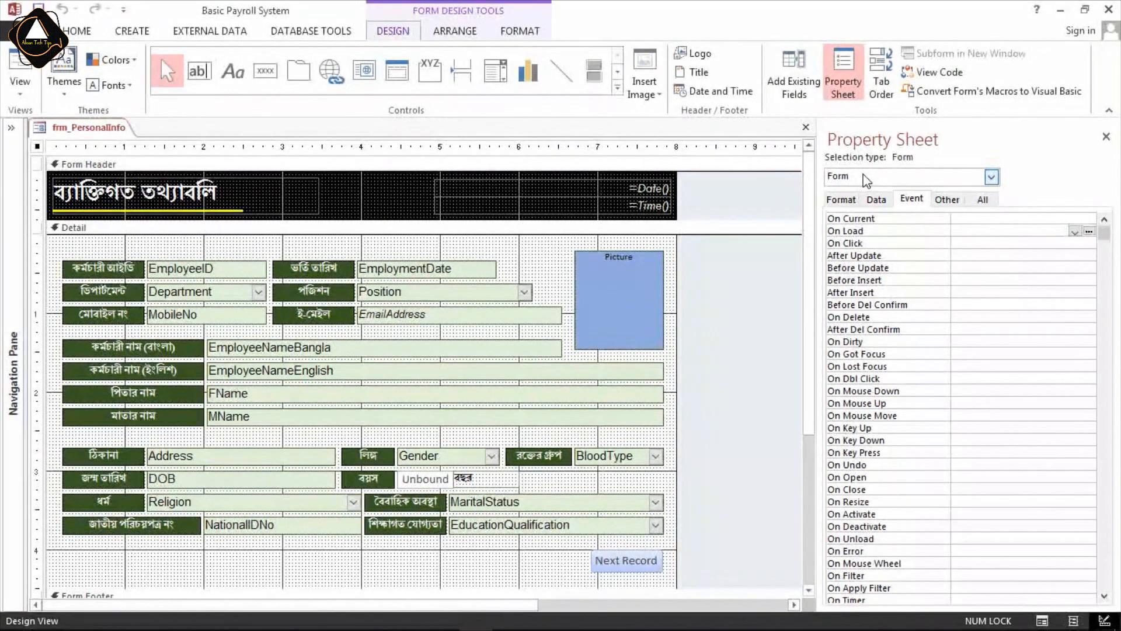
pyautogui.click(912, 201)
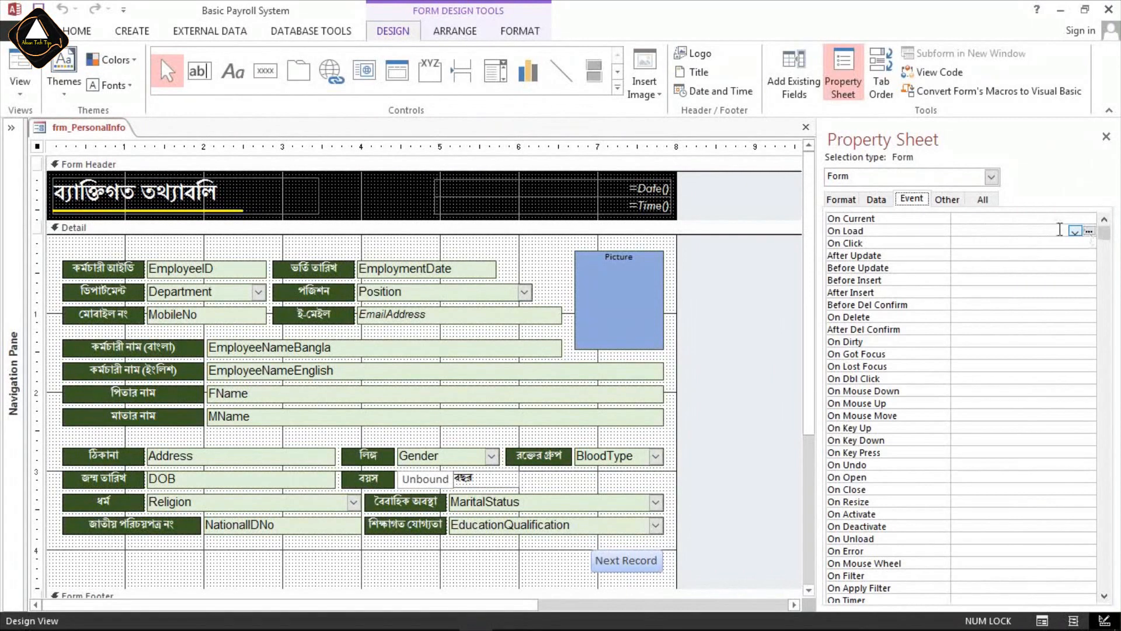
pyautogui.click(1075, 231)
pyautogui.click(1024, 243)
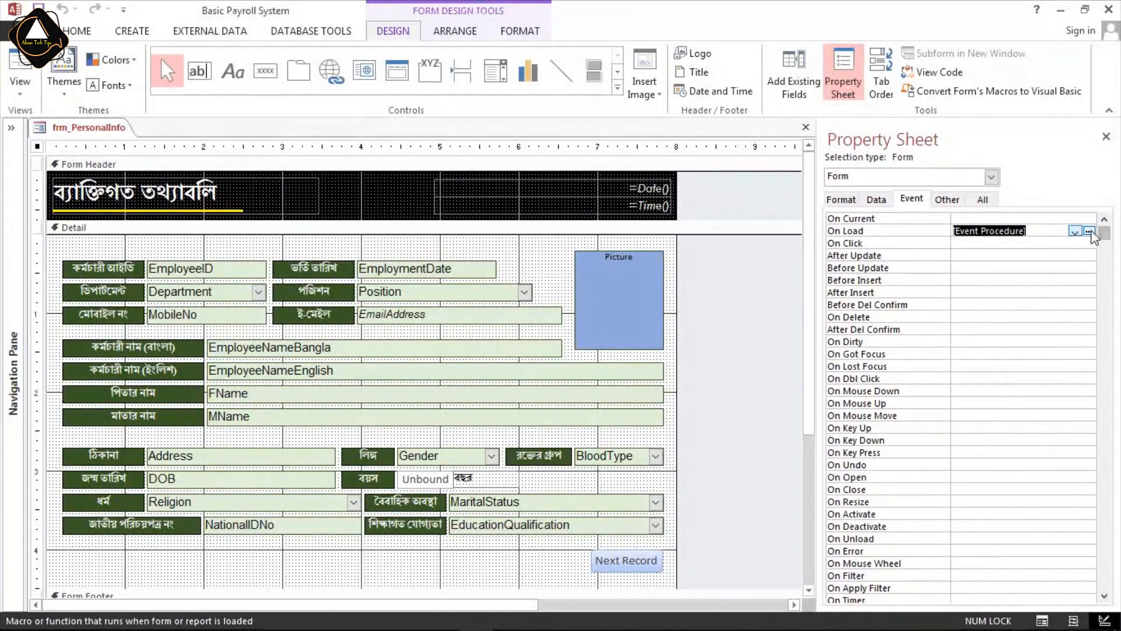
pyautogui.click(1090, 231)
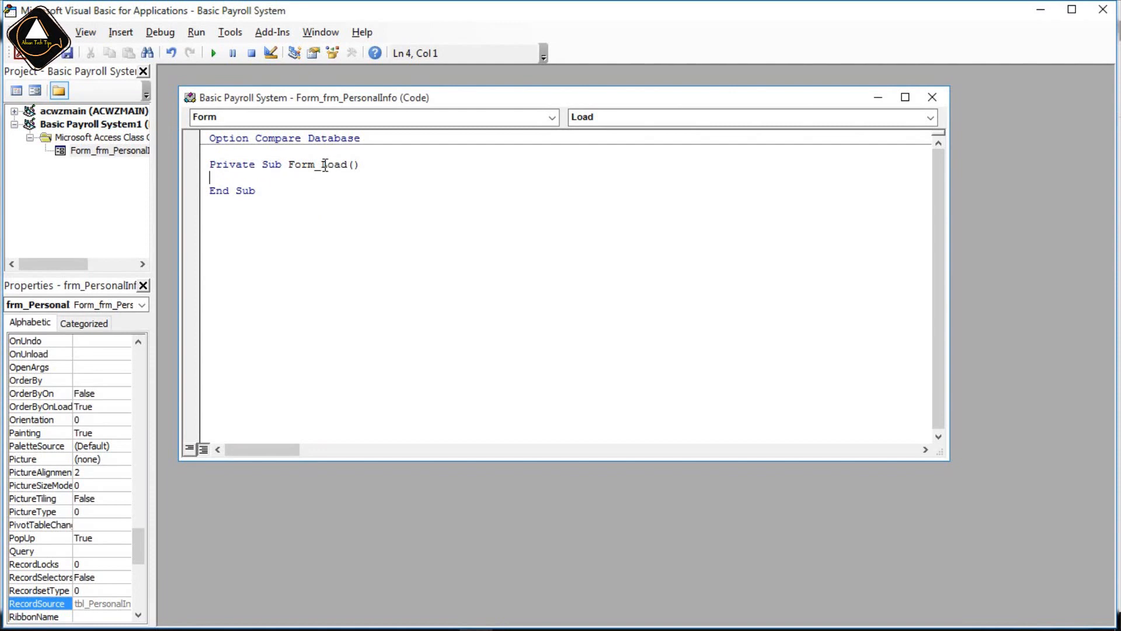
# Add the statement DoCmd.Maximize to the Form_Load procedure and close the code editor.
pyautogui.moveTo(364, 166); pyautogui.dragTo(239, 170)
pyautogui.click(225, 178)
pyautogui.write('docmd.')
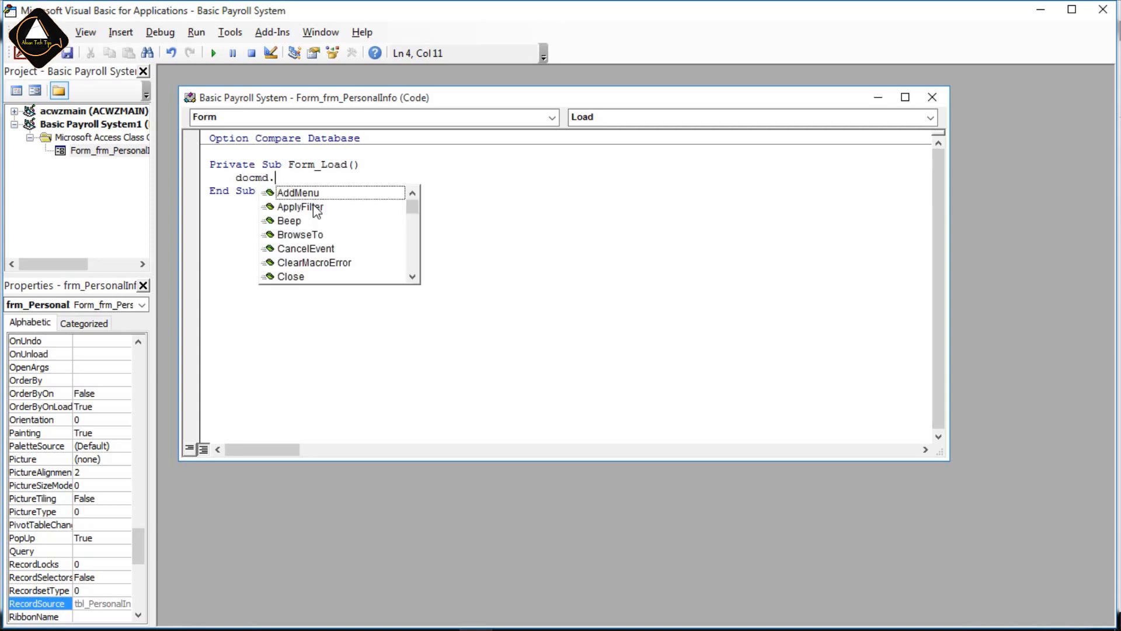
pyautogui.write('m')
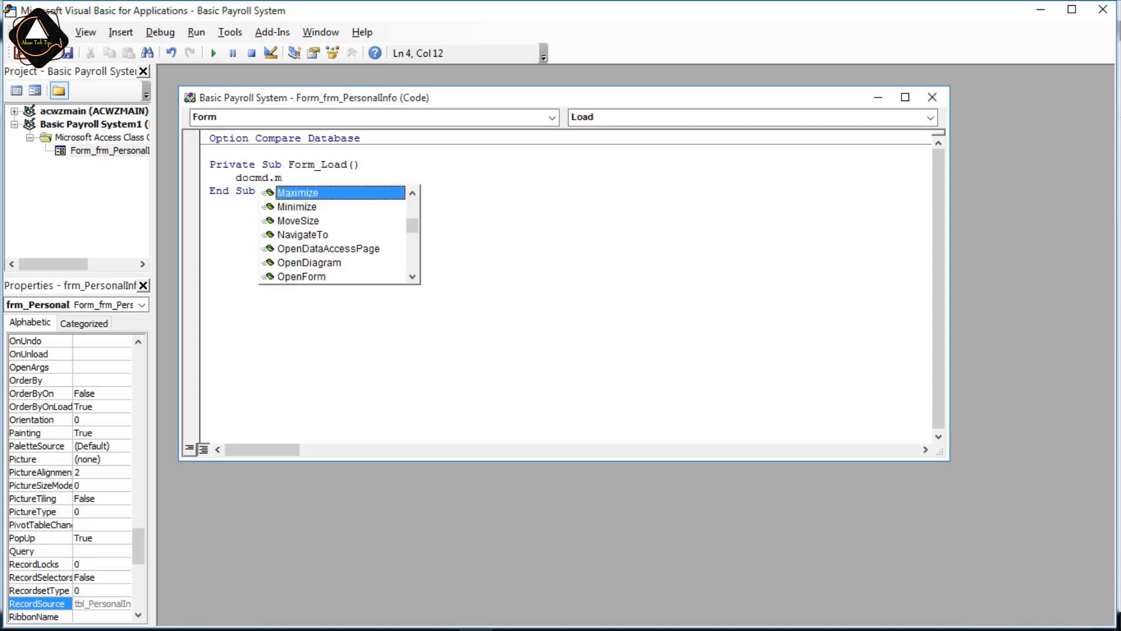
pyautogui.doubleClick(304, 195)
pyautogui.click(295, 193)
pyautogui.click(295, 177)
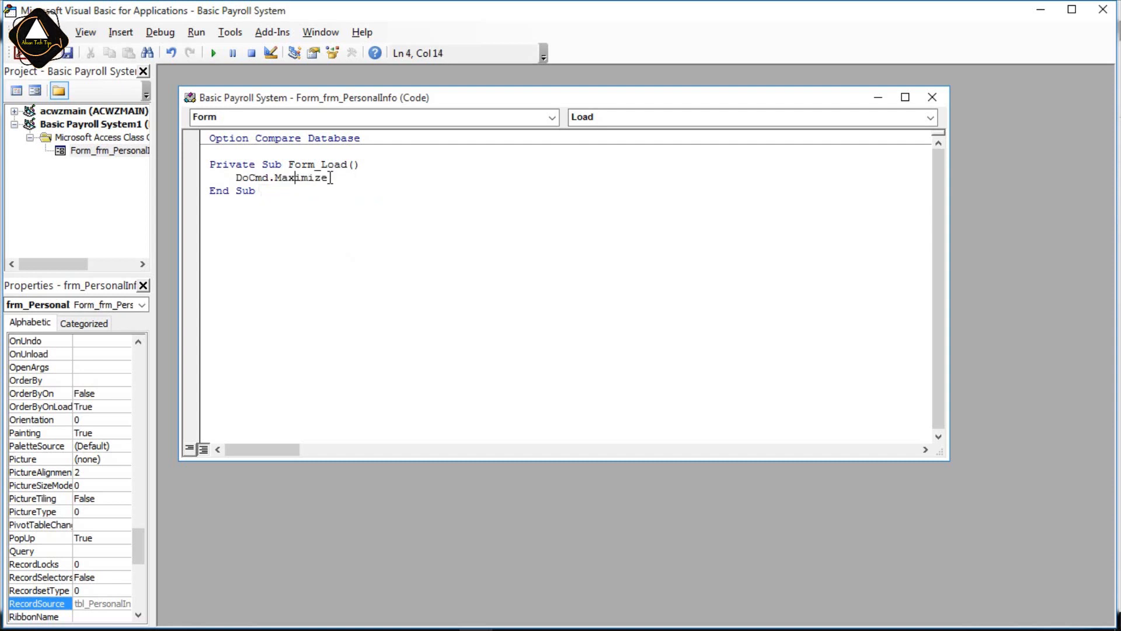
pyautogui.click(331, 177)
pyautogui.click(932, 97)
pyautogui.click(1109, 5)
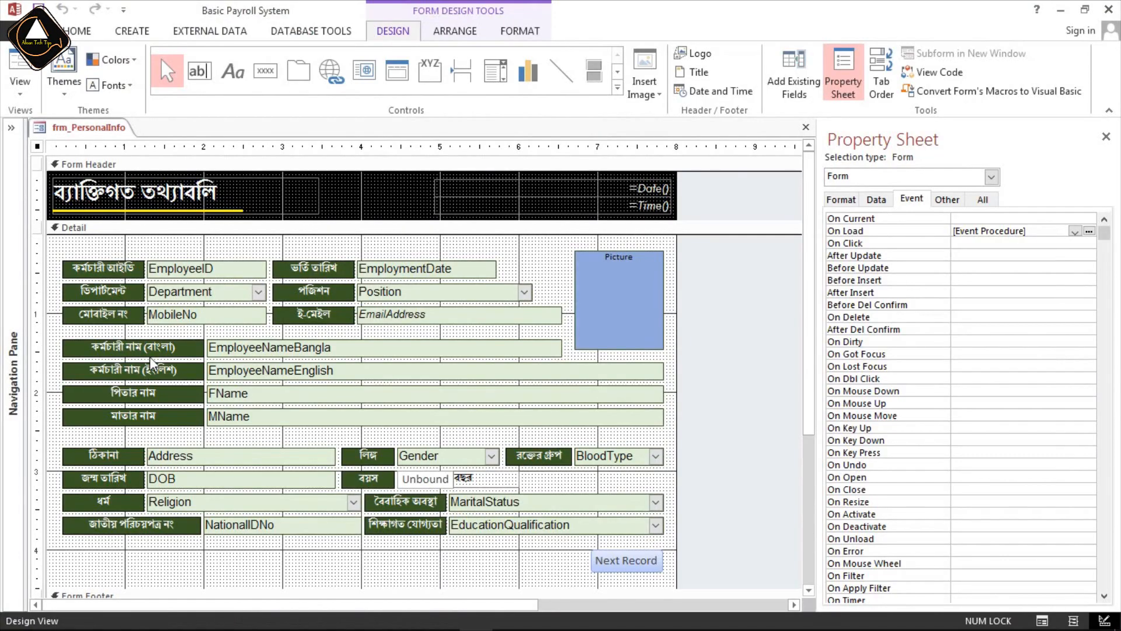
# Check how the form opens in Form View with the load procedure, and go back to Design View.
pyautogui.click(83, 35)
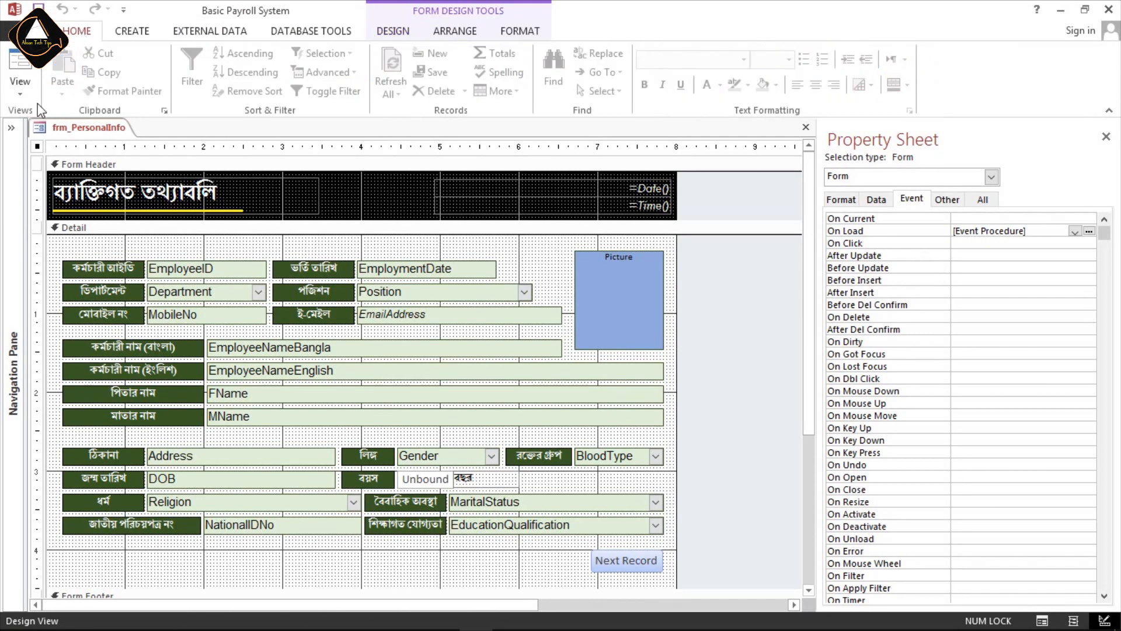
pyautogui.click(22, 68)
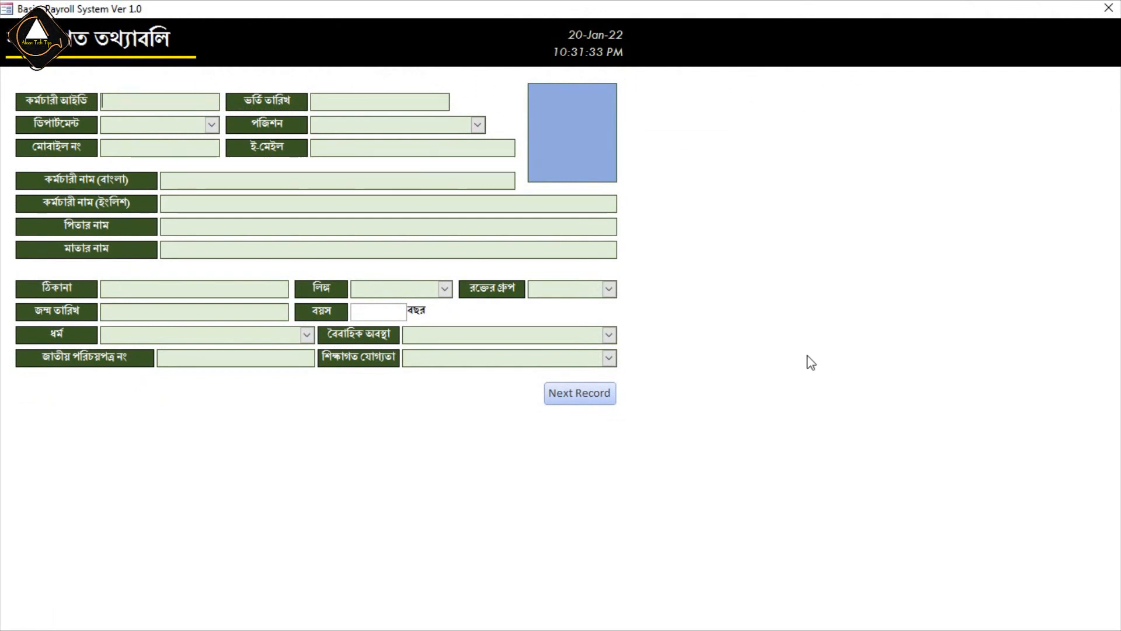
pyautogui.rightClick(747, 221)
pyautogui.click(797, 270)
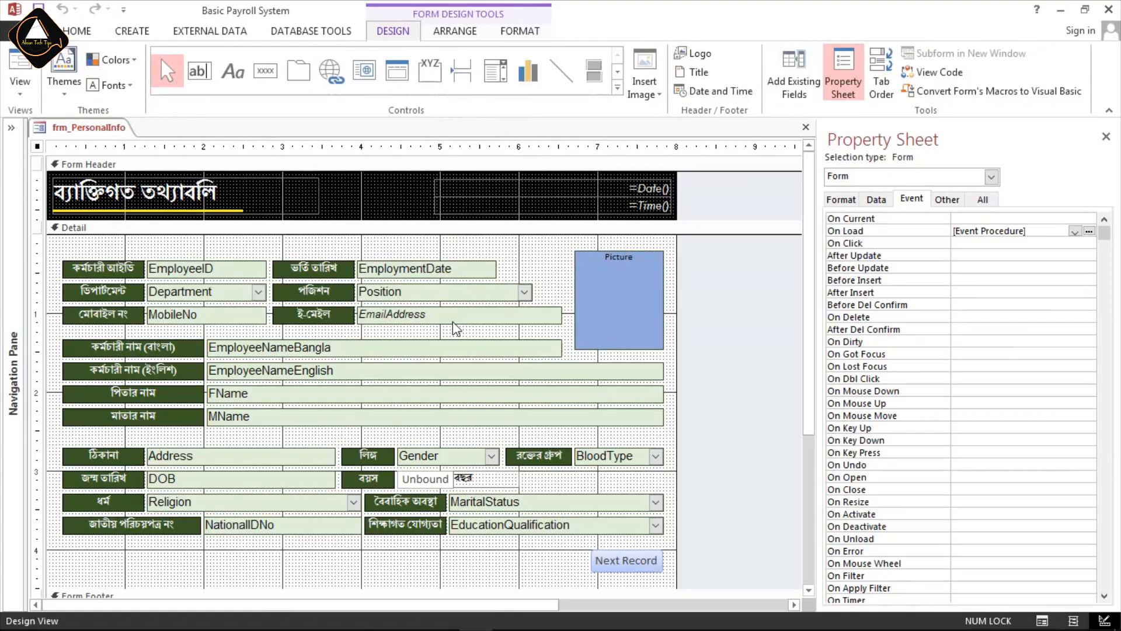
# Clear the event procedure from the form's On Load event and open the Macro Builder for it.
pyautogui.moveTo(1049, 228); pyautogui.dragTo(924, 239)
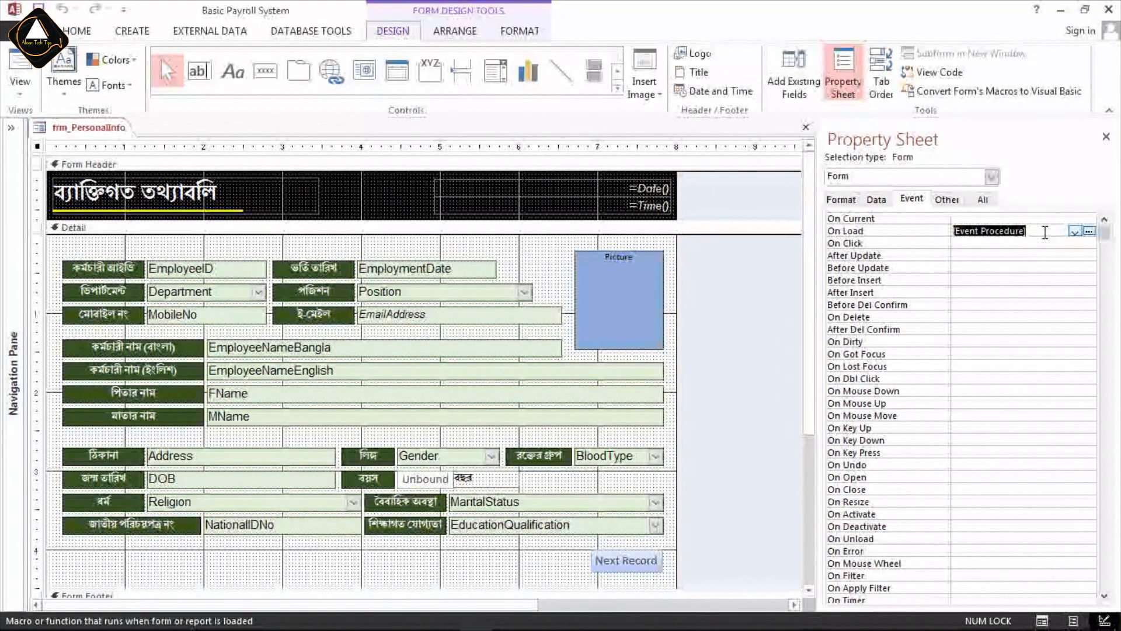
pyautogui.press('Delete')
pyautogui.click(1088, 231)
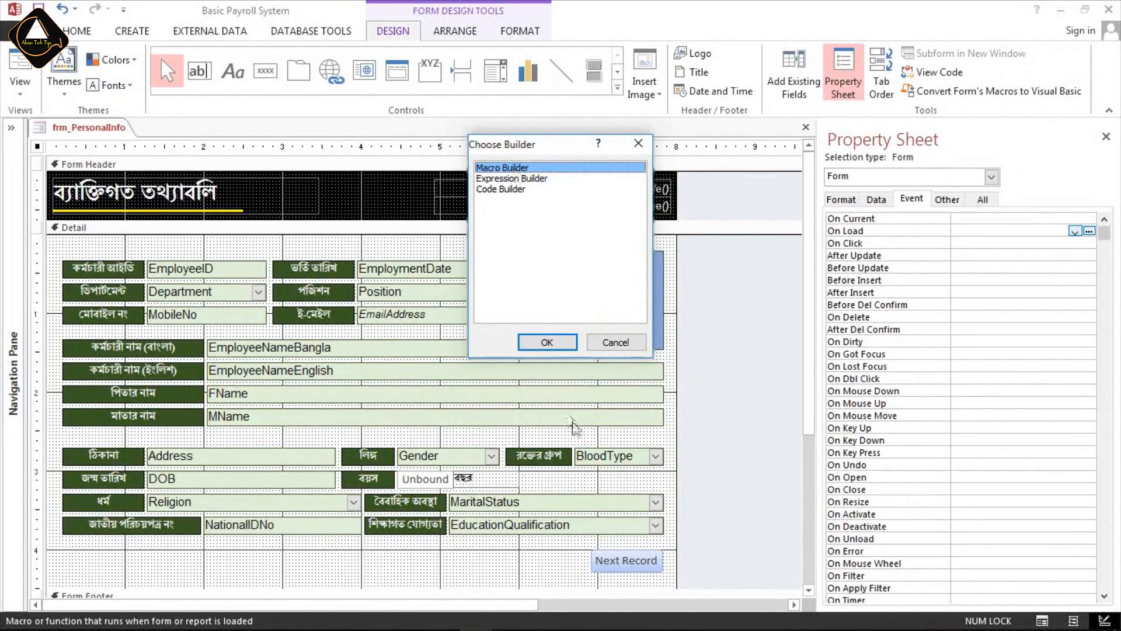
pyautogui.click(549, 342)
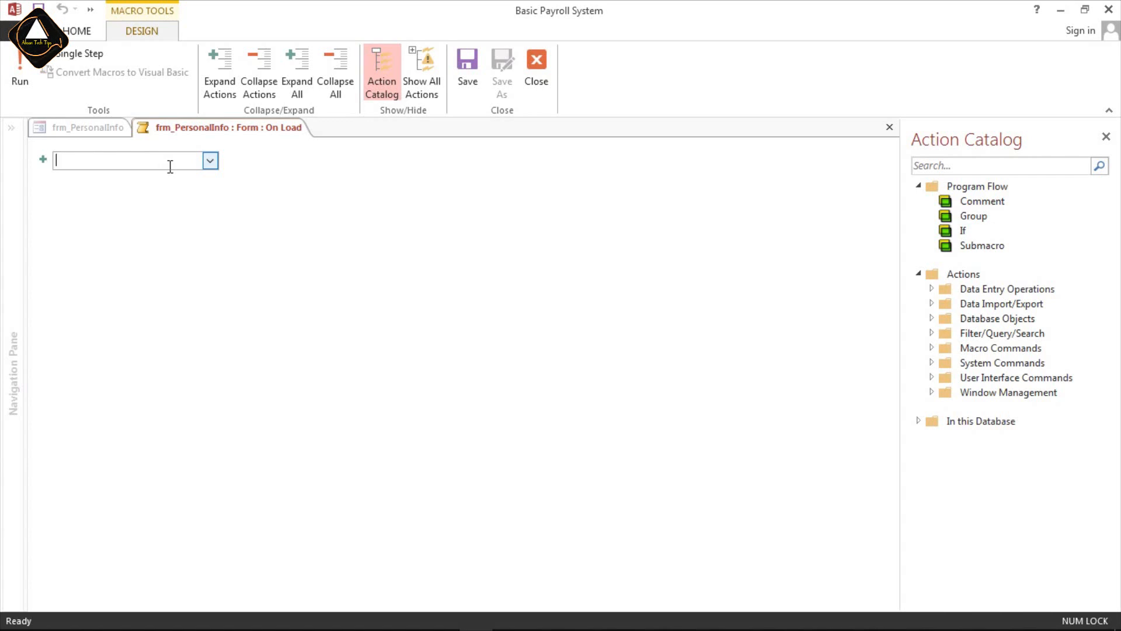
# Add the MaximizeWindow action to the On Load embedded macro, save it and close the macro designer.
pyautogui.write('M')
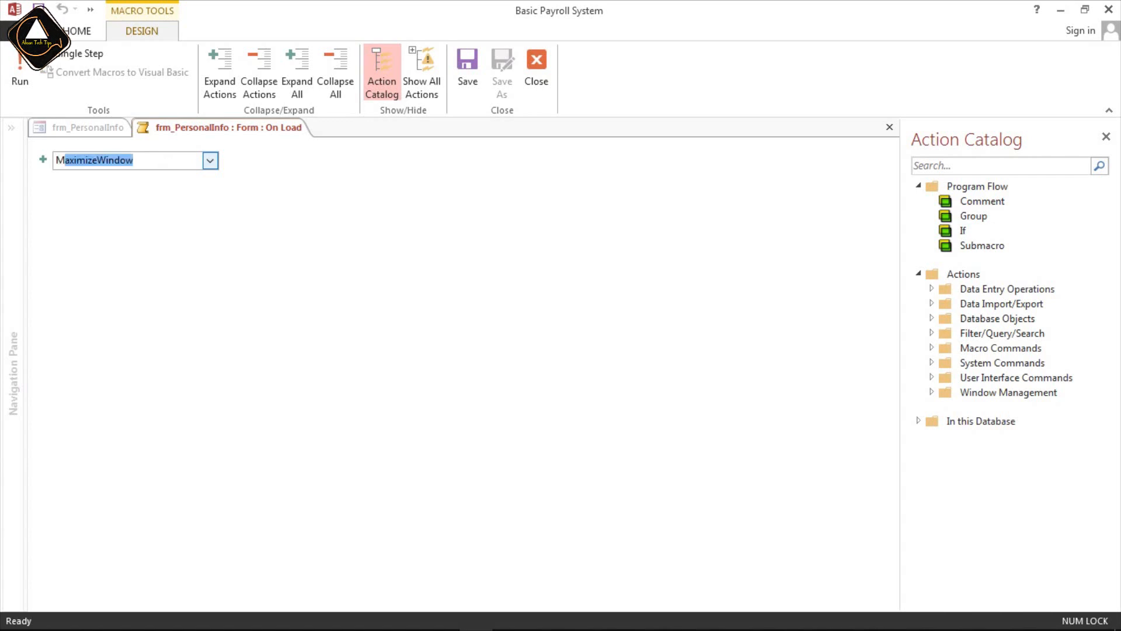
pyautogui.press('BackSpace')
pyautogui.press('BackSpace')
pyautogui.write('Ma')
pyautogui.press('Return')
pyautogui.moveTo(139, 167)
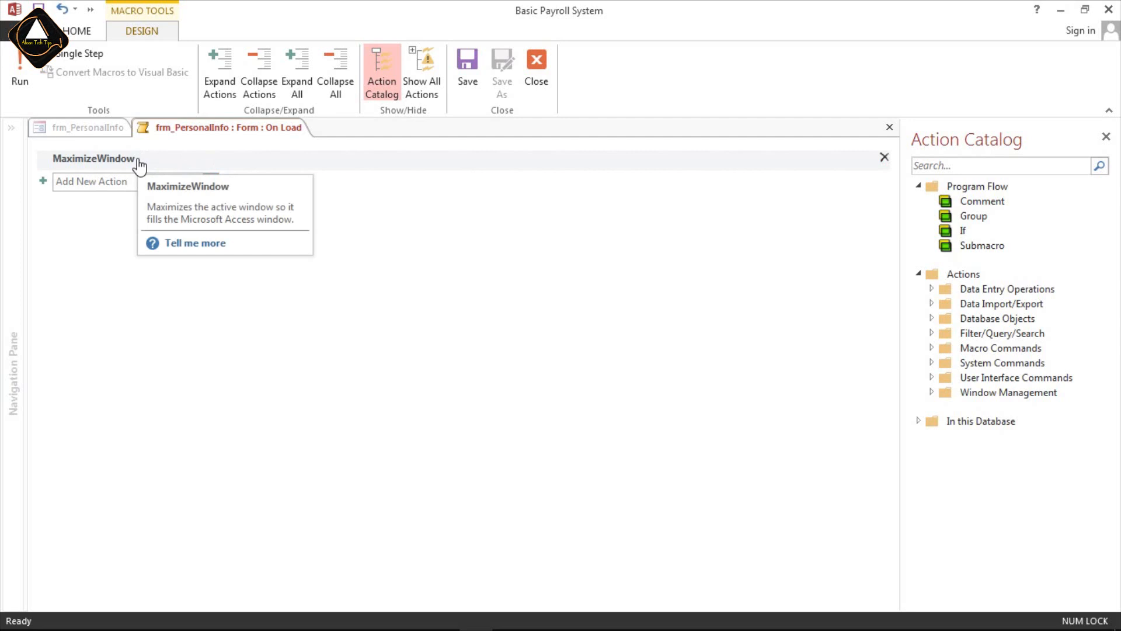
pyautogui.click(466, 70)
pyautogui.click(536, 70)
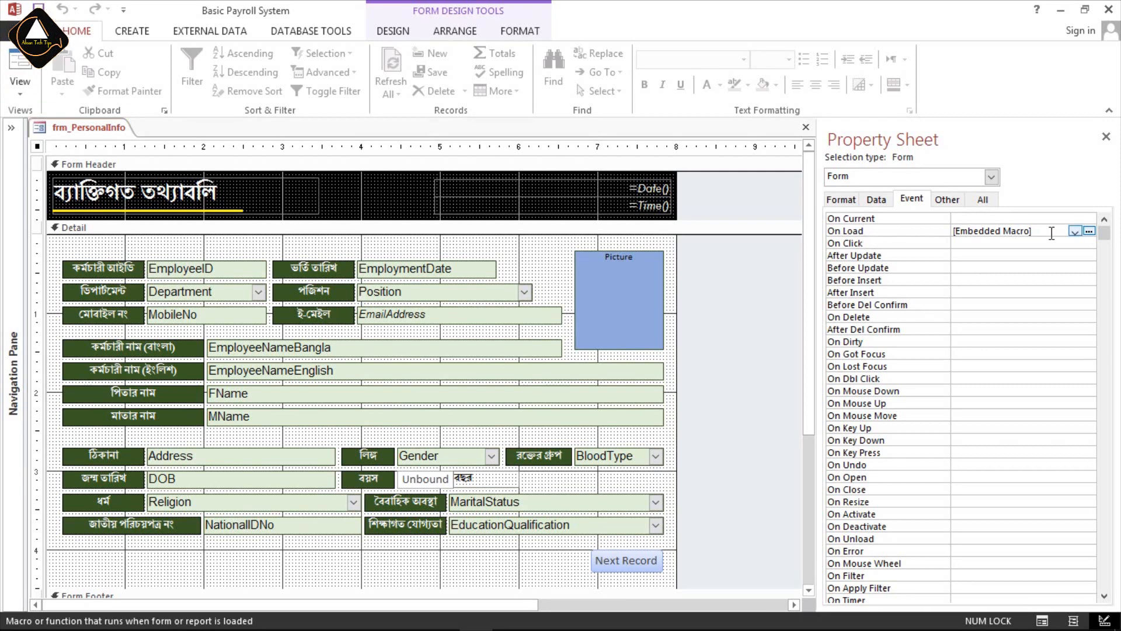
# Test the form with its embedded macro in Form View, and return to Design View.
pyautogui.click(19, 70)
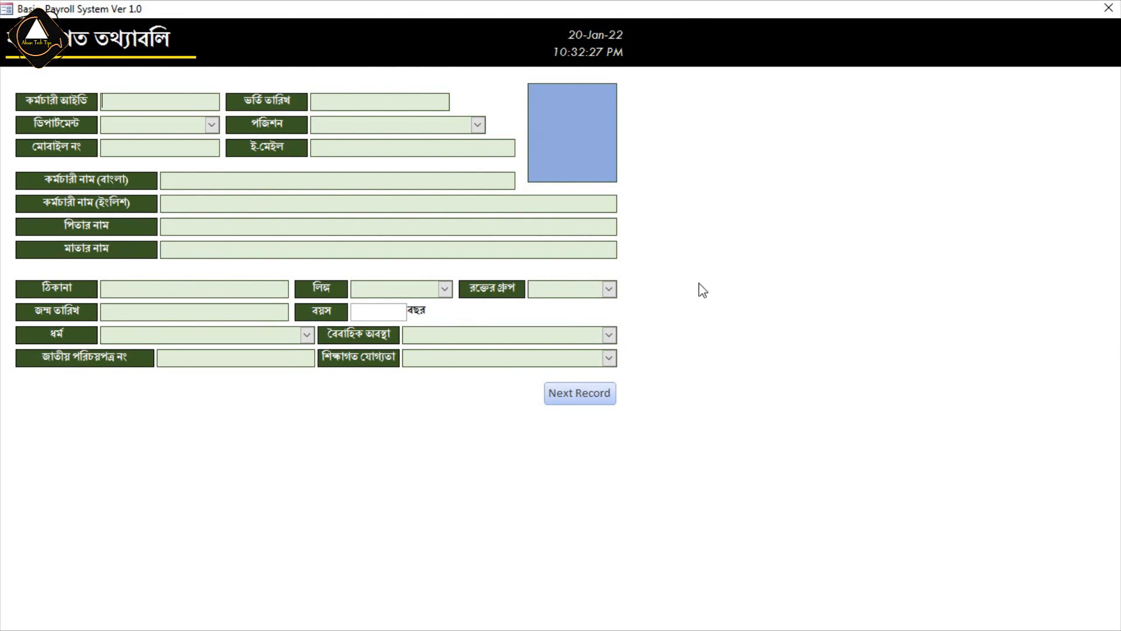
pyautogui.rightClick(689, 225)
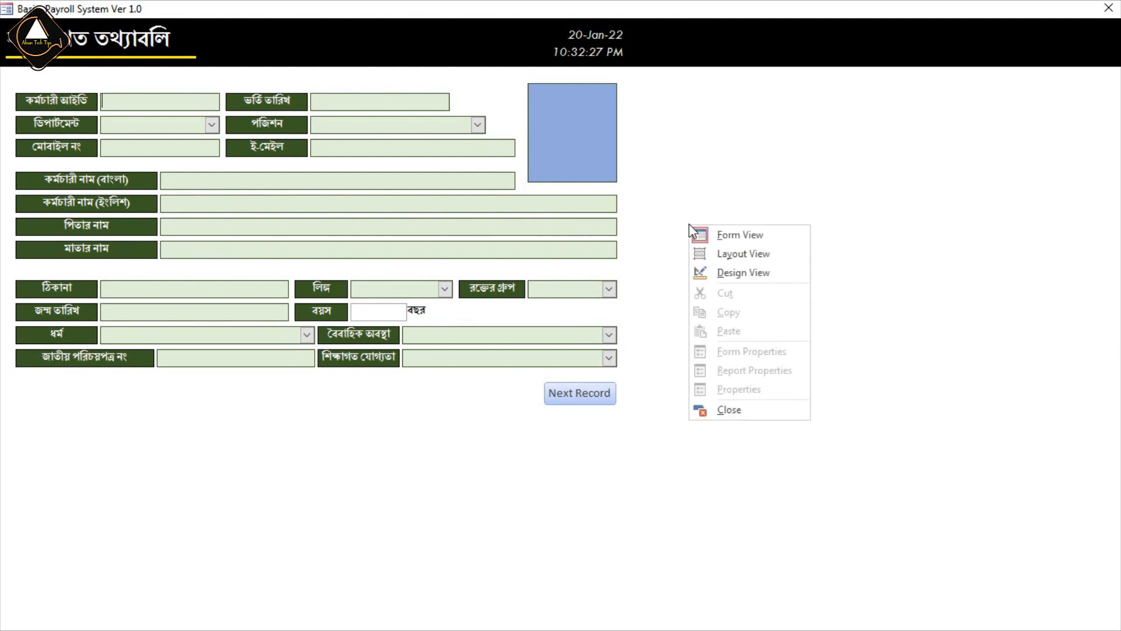
pyautogui.click(755, 278)
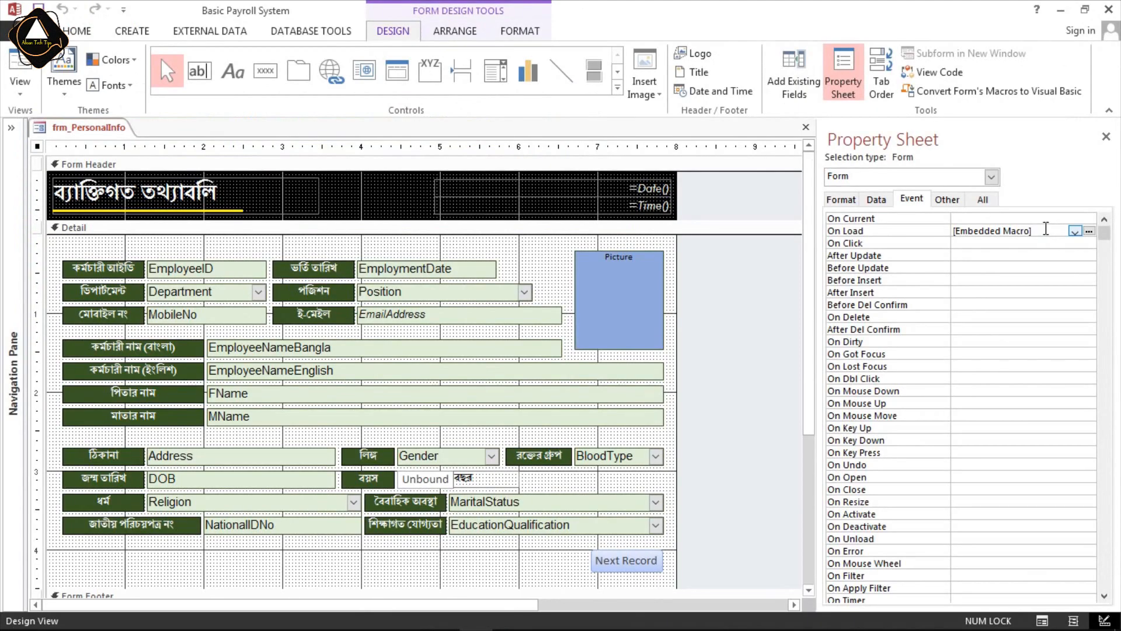
# Remove the embedded macro from the form's On Load event.
pyautogui.click(1046, 231)
pyautogui.press('Delete')
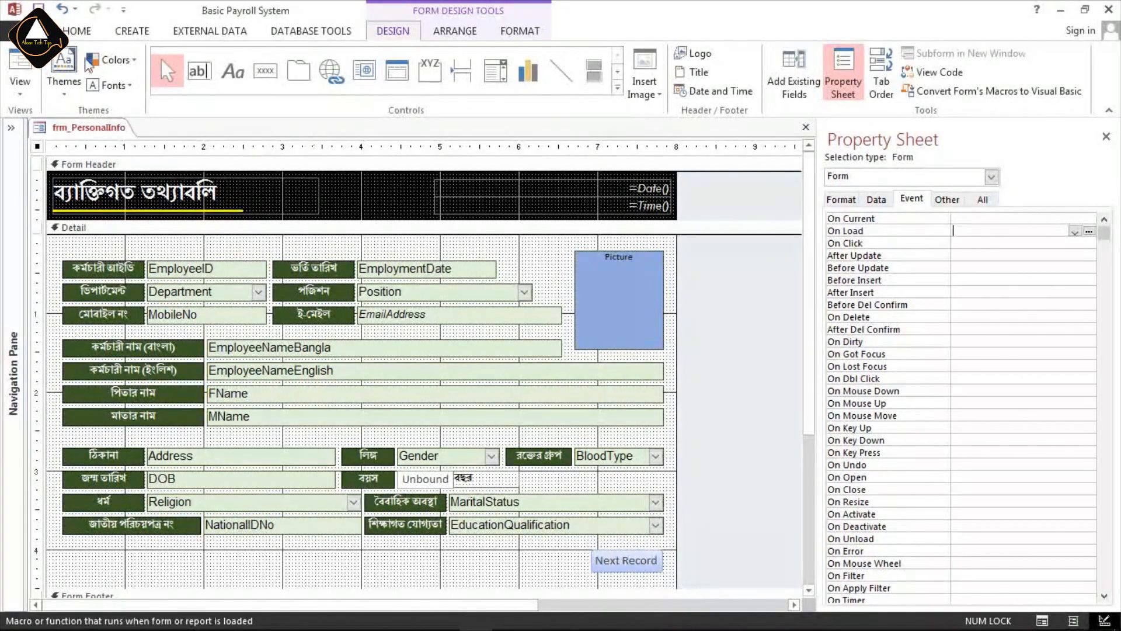
# Create a standalone macro containing the MaximizeWindow action.
pyautogui.click(133, 32)
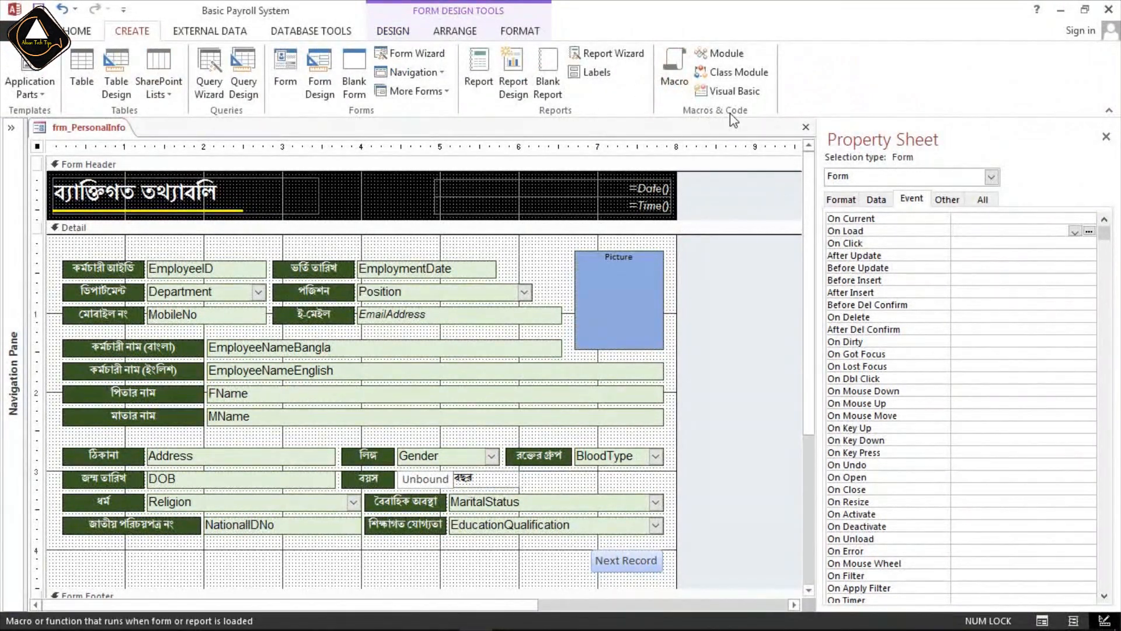
pyautogui.click(675, 73)
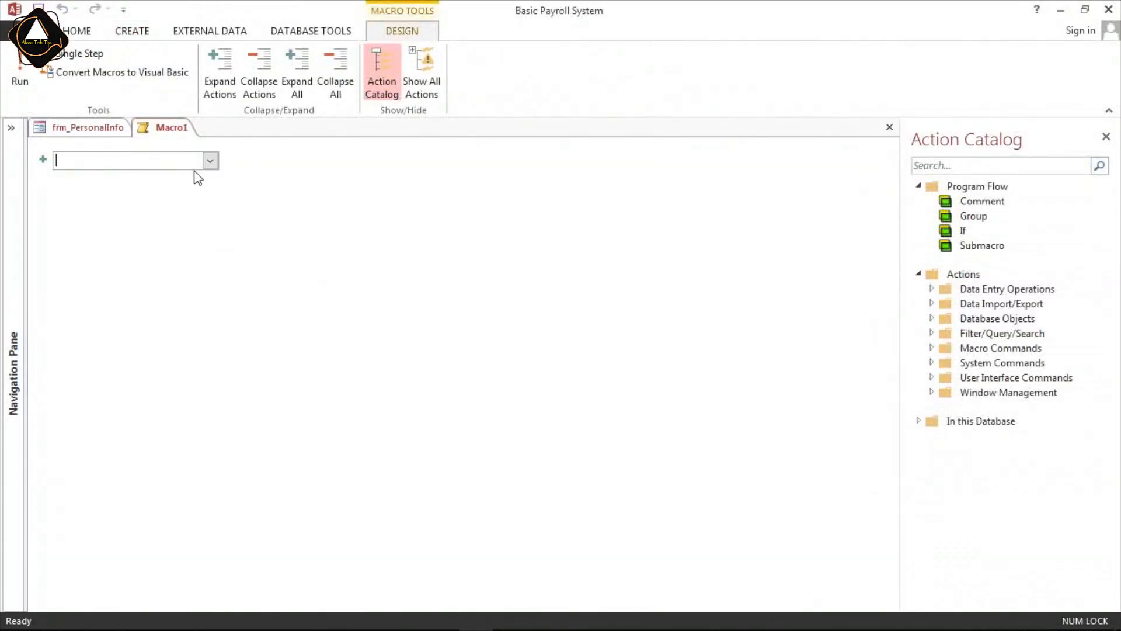
pyautogui.write('MaximizeWindow')
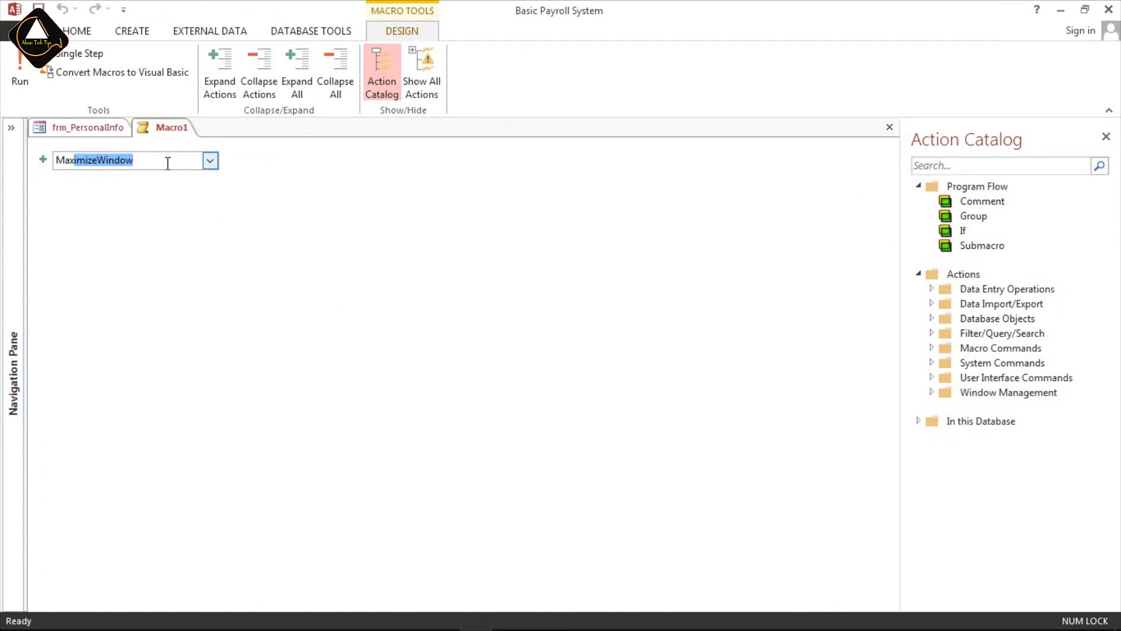
pyautogui.press('Return')
pyautogui.moveTo(275, 170)
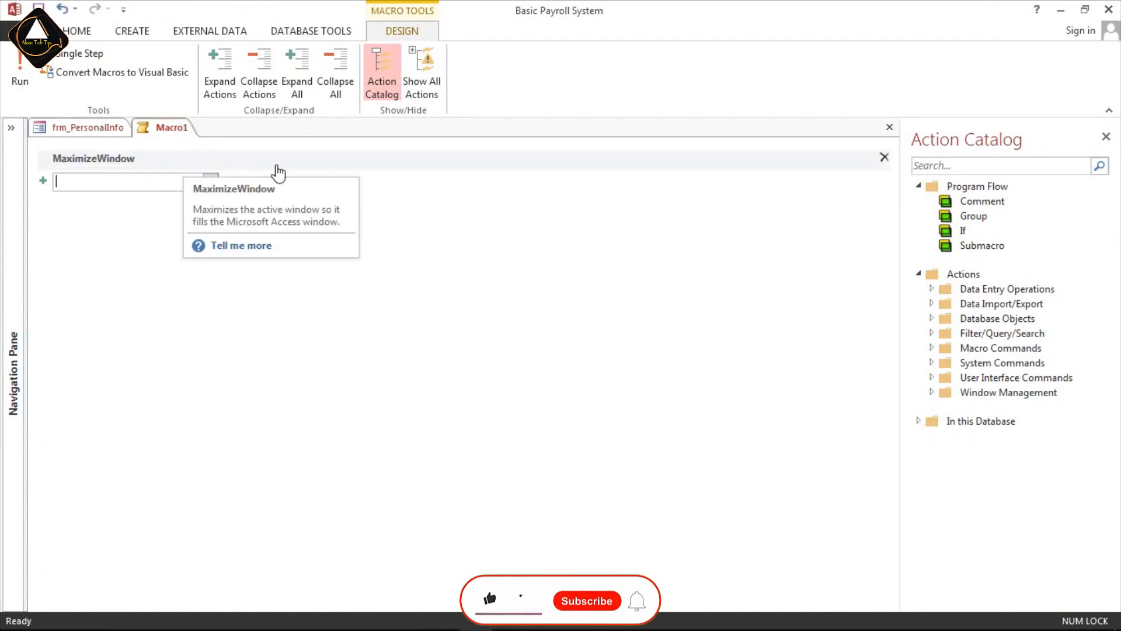
# Save the standalone macro as mac_Max and close its designer.
pyautogui.hotkey('ctrl', 's')
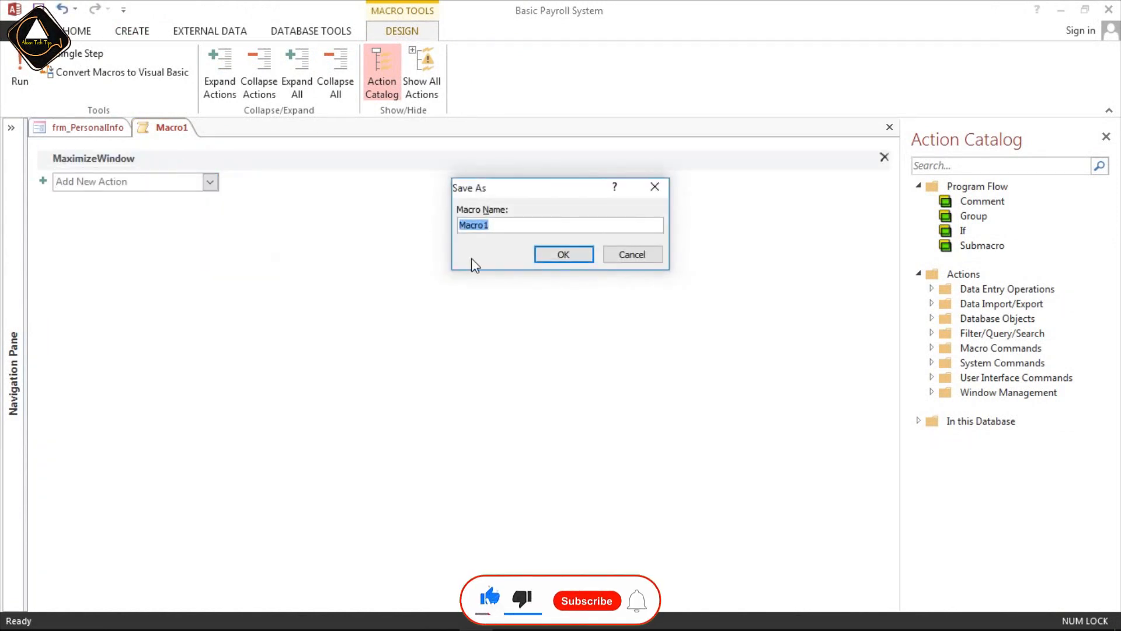
pyautogui.press('BackSpace')
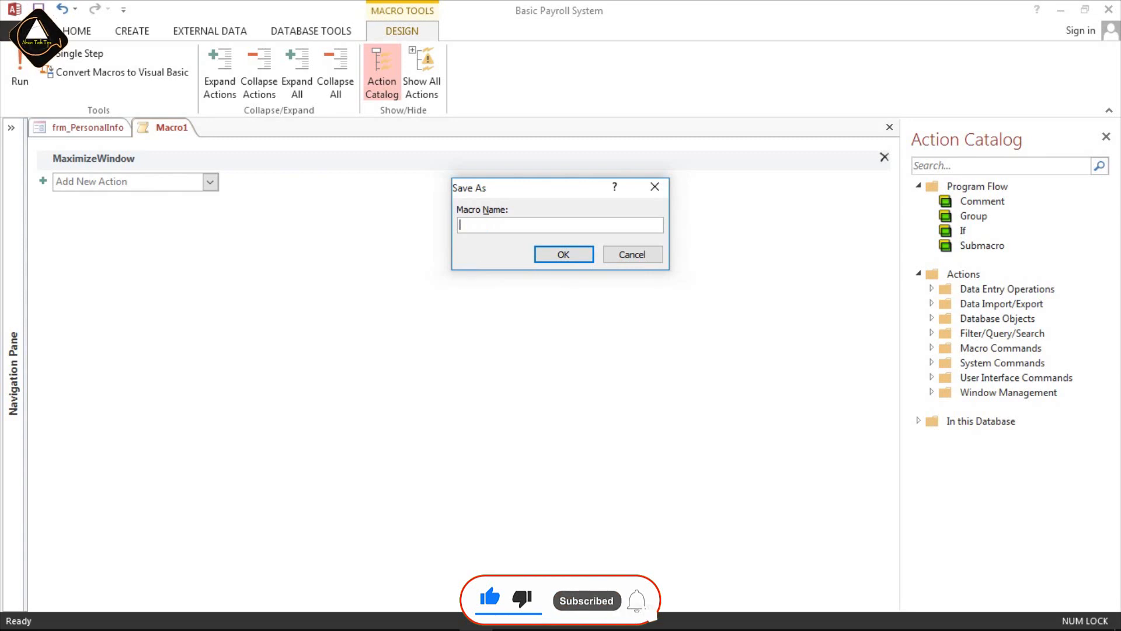
pyautogui.write('ma')
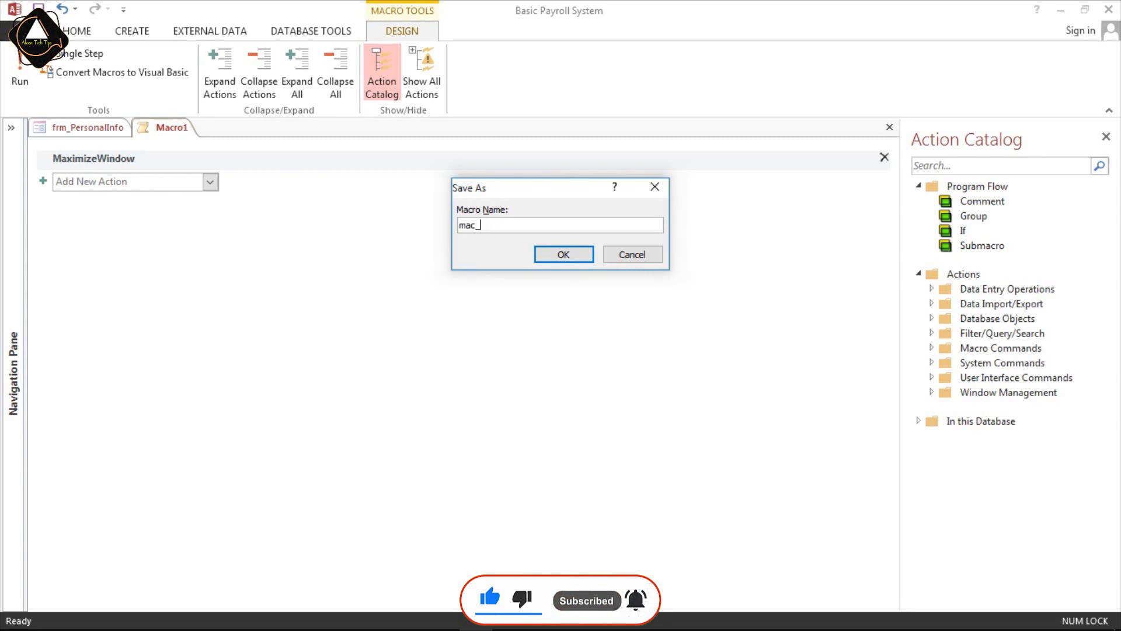
pyautogui.write('c_Max')
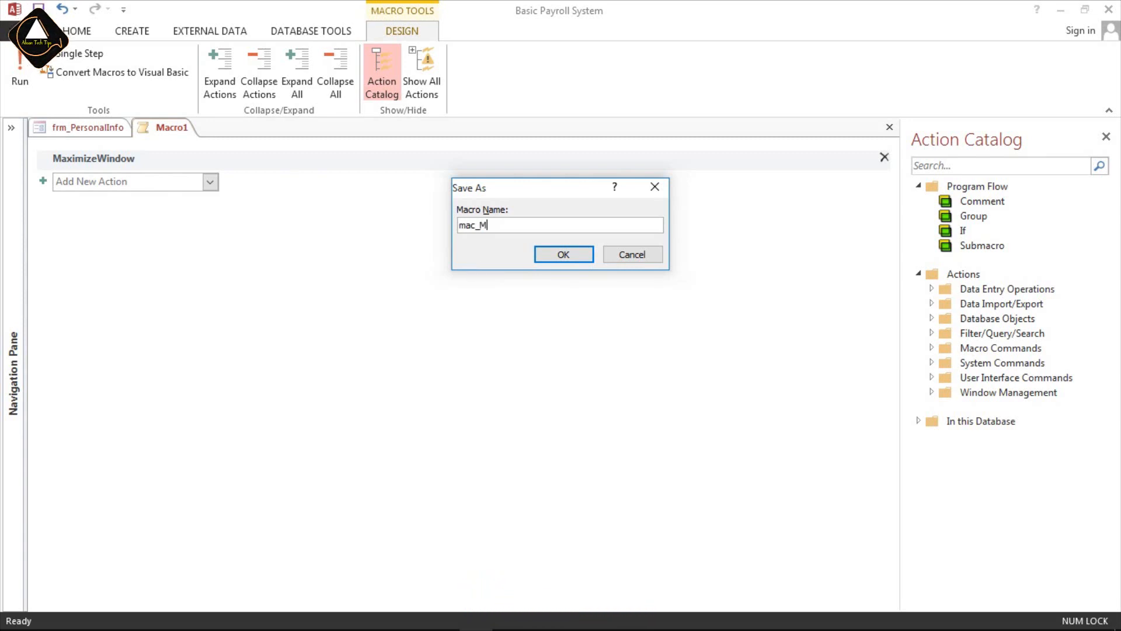
pyautogui.click(552, 257)
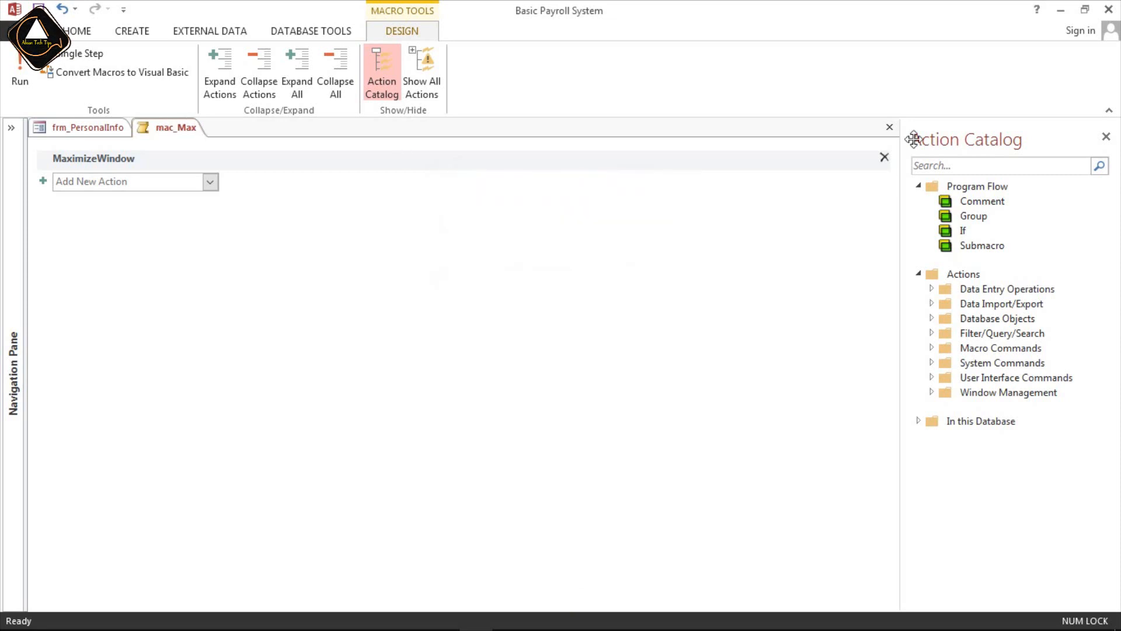
pyautogui.click(889, 127)
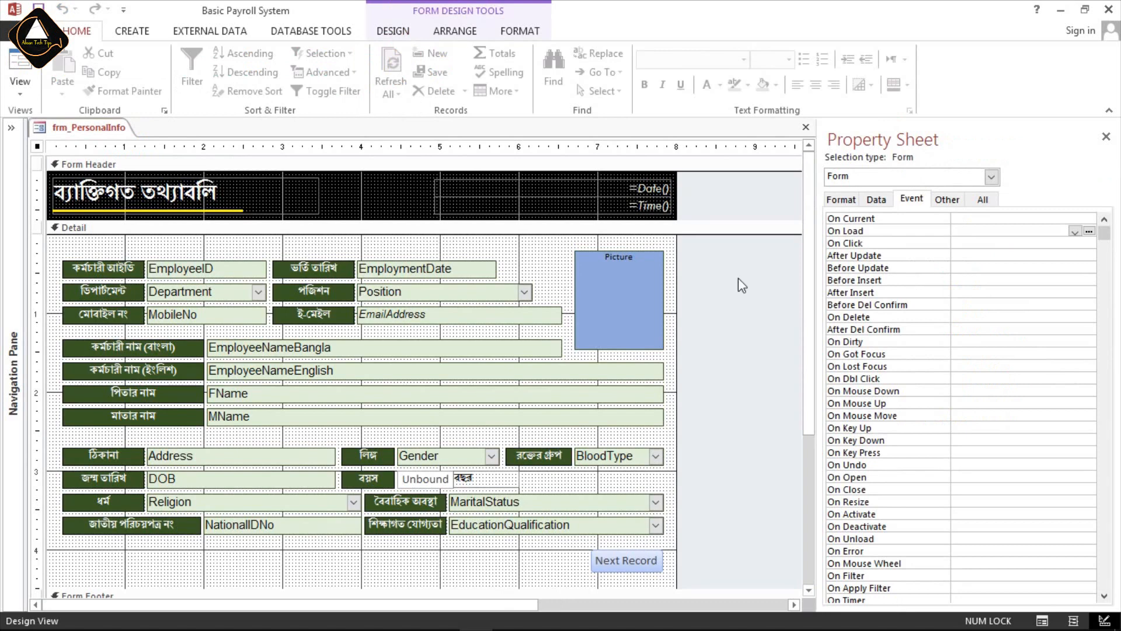
# Assign the mac_Max macro to the form's On Load event.
pyautogui.click(1004, 232)
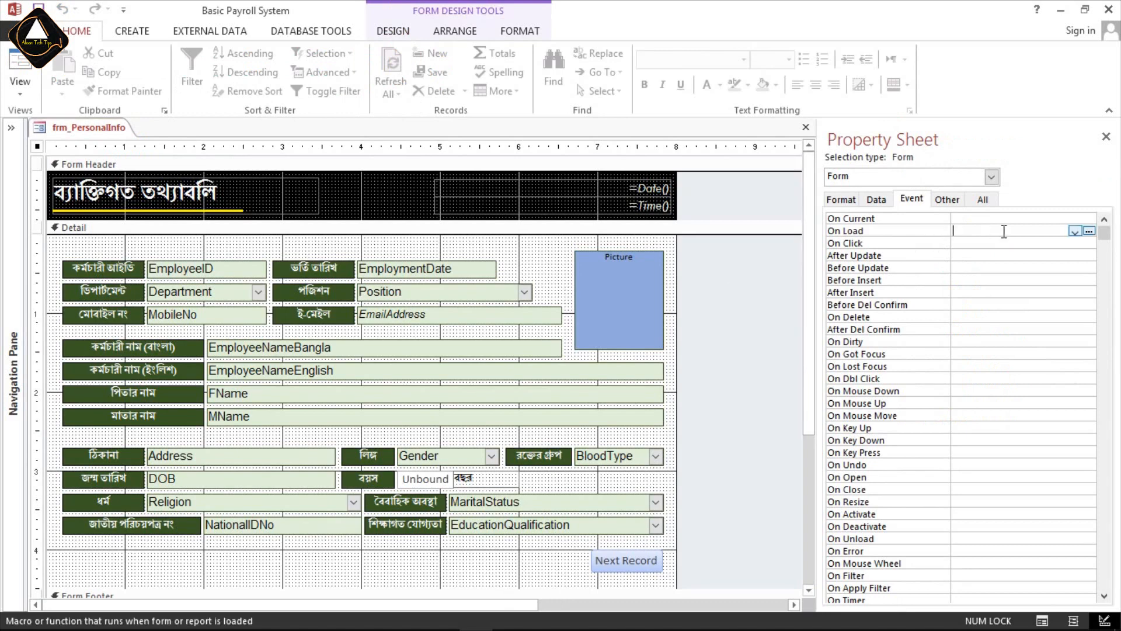
pyautogui.click(1074, 231)
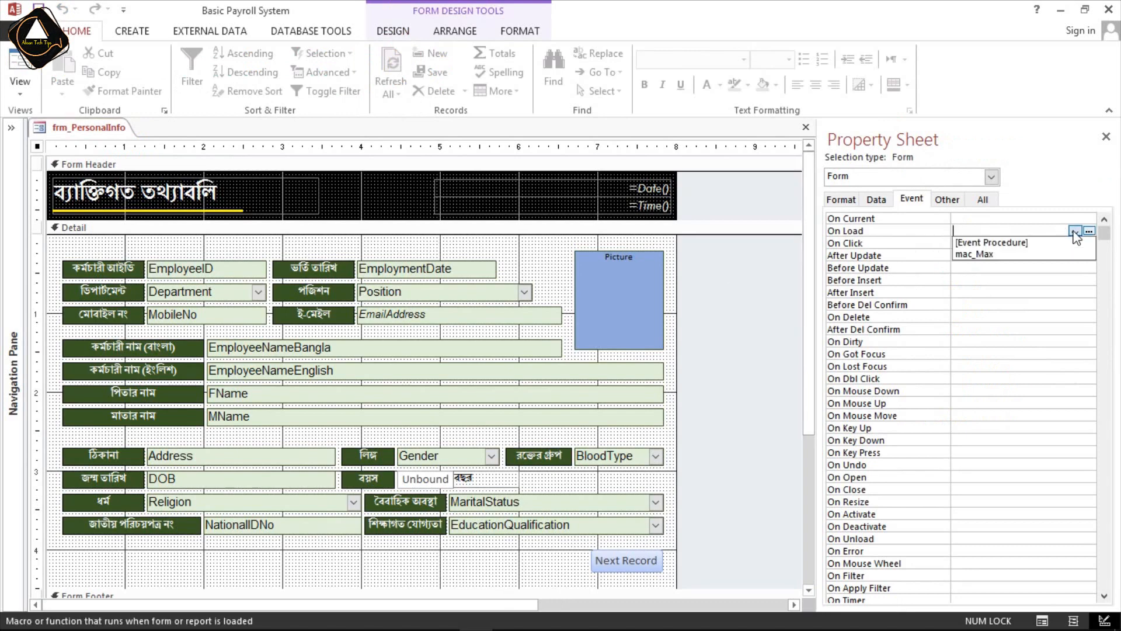
pyautogui.click(1000, 256)
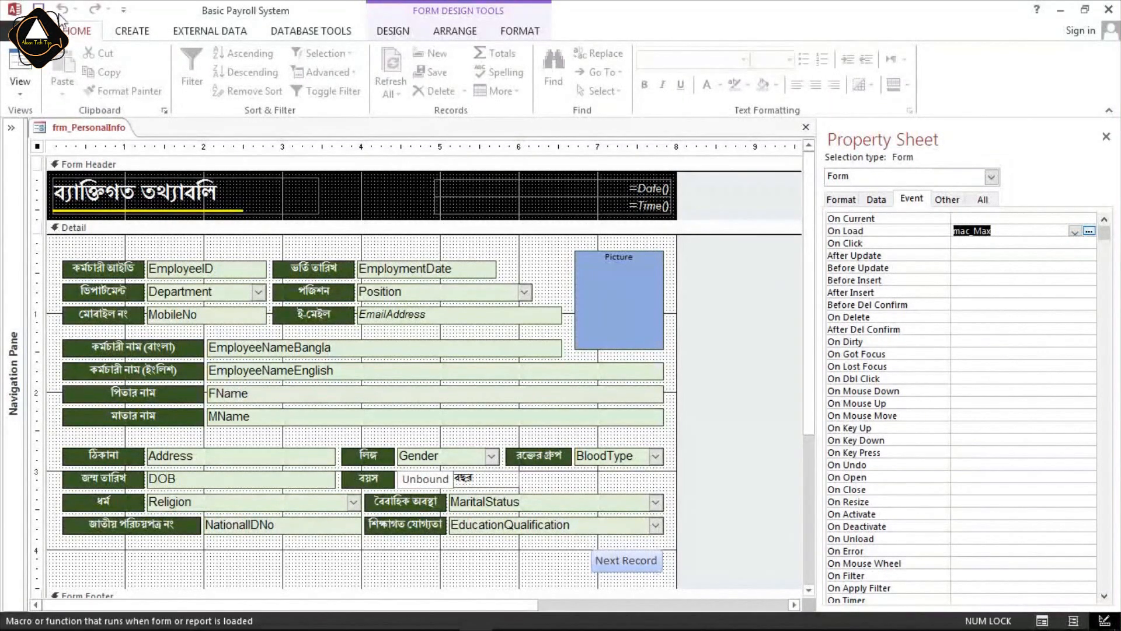
# Test the form with mac_Max attached in Form View, and return to Design View.
pyautogui.click(20, 68)
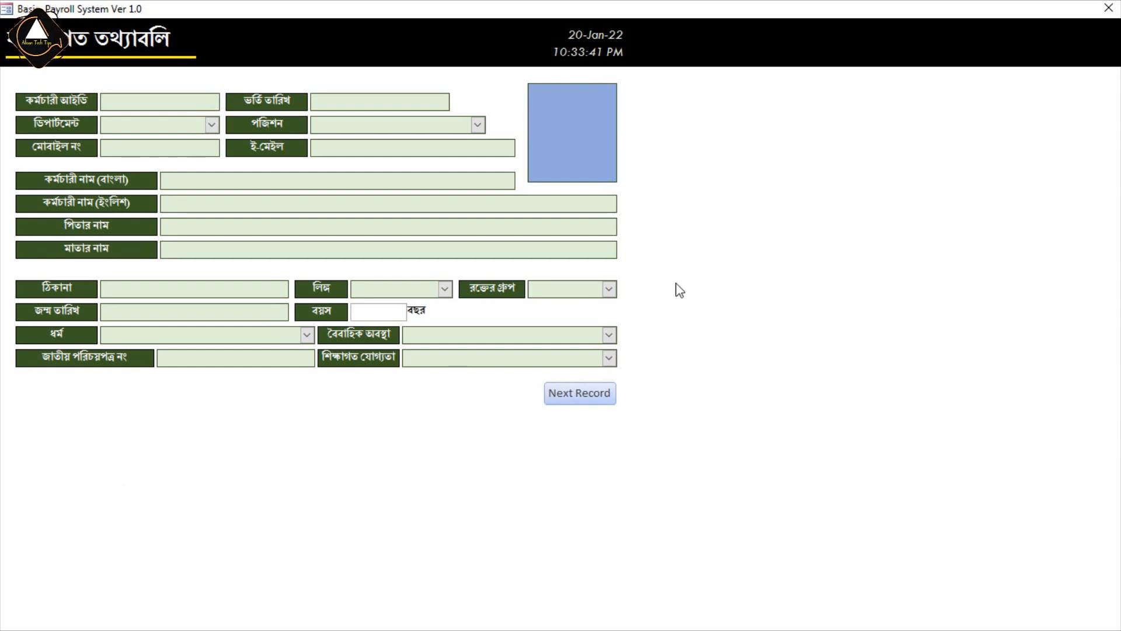
pyautogui.rightClick(673, 209)
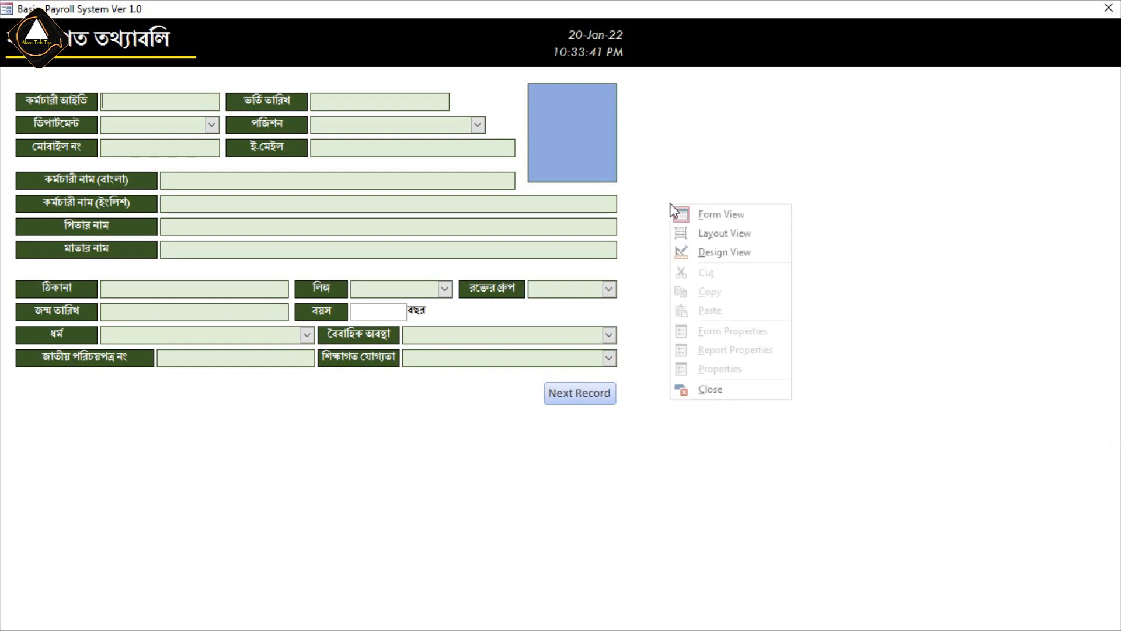
pyautogui.click(718, 253)
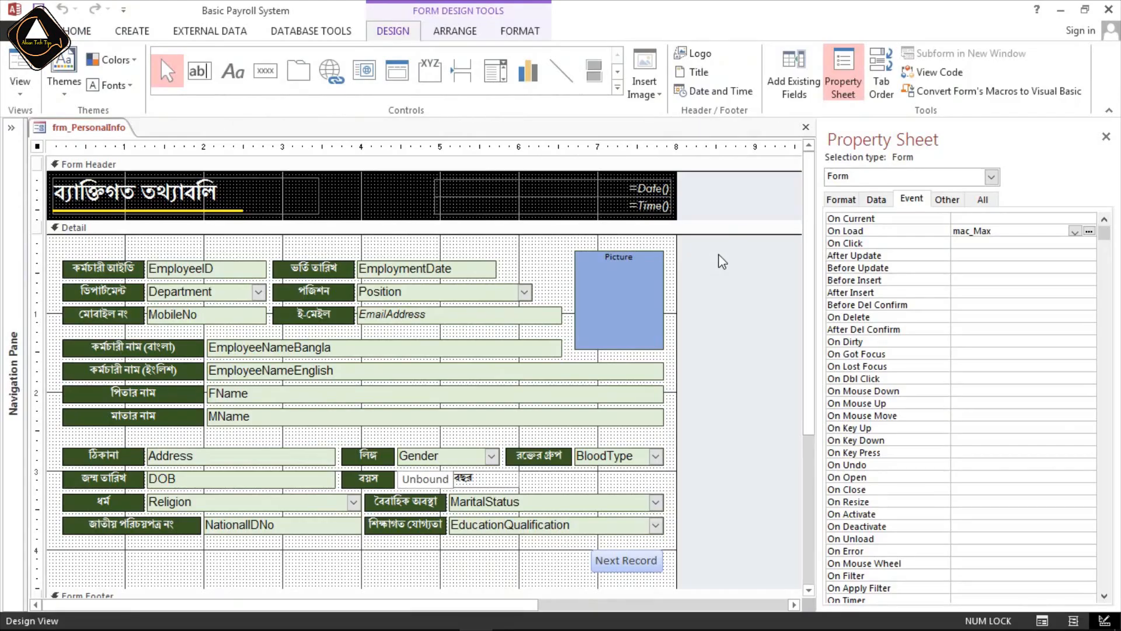
# Examine the anchoring of the header's date and time controls, the Picture control, and the EmploymentDate, Position and EmailAddress fields.
pyautogui.click(434, 202)
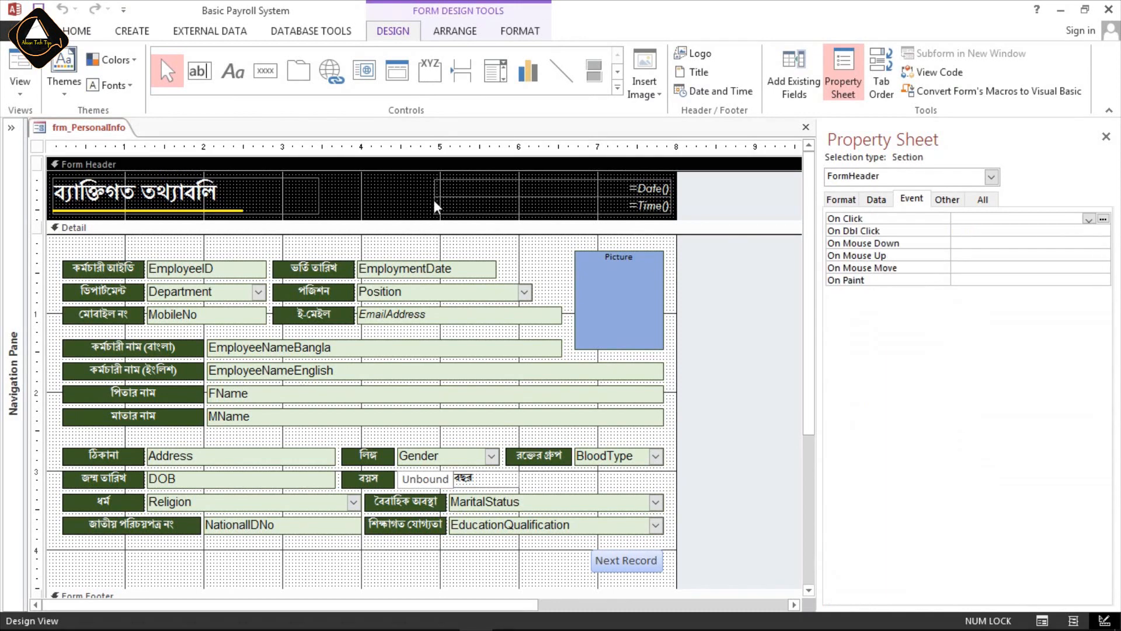
pyautogui.click(455, 32)
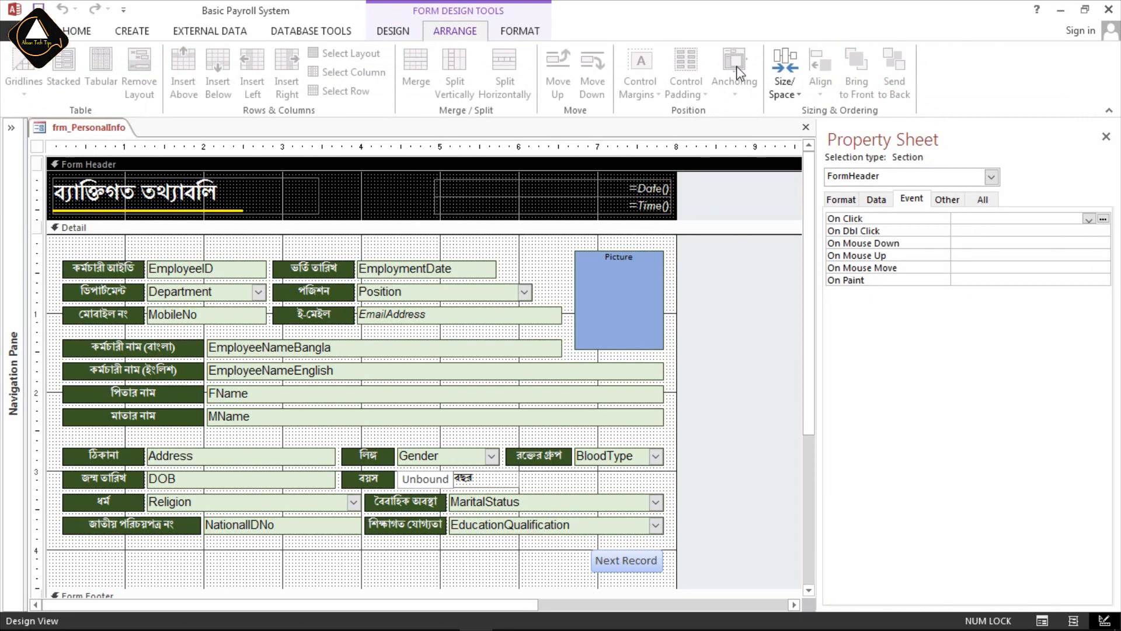
pyautogui.click(527, 259)
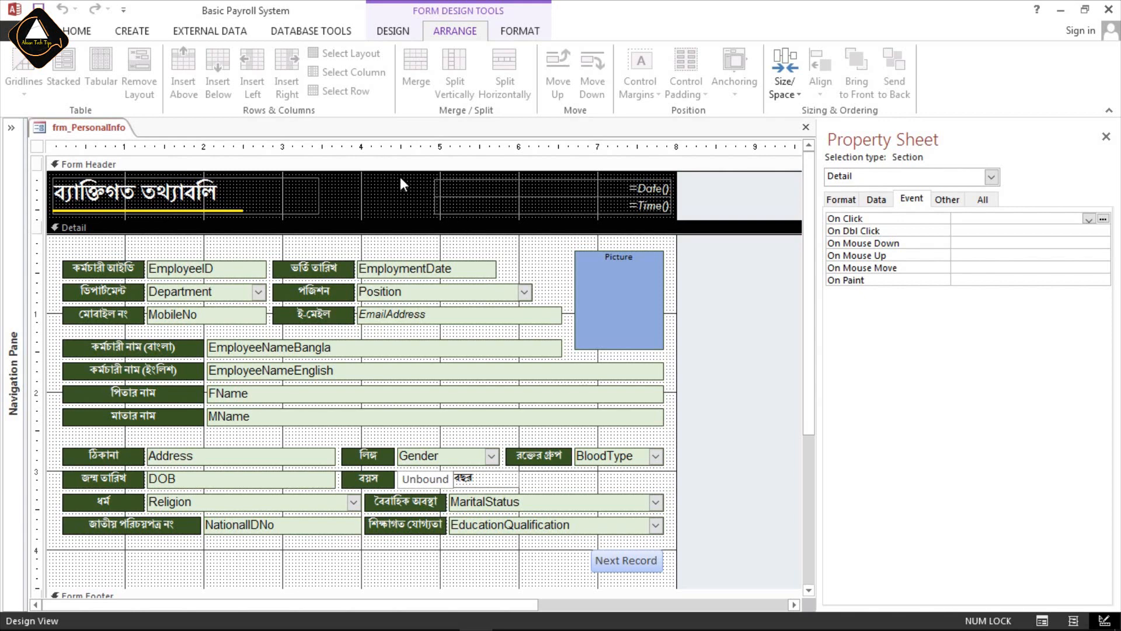
pyautogui.moveTo(414, 177); pyautogui.dragTo(655, 217)
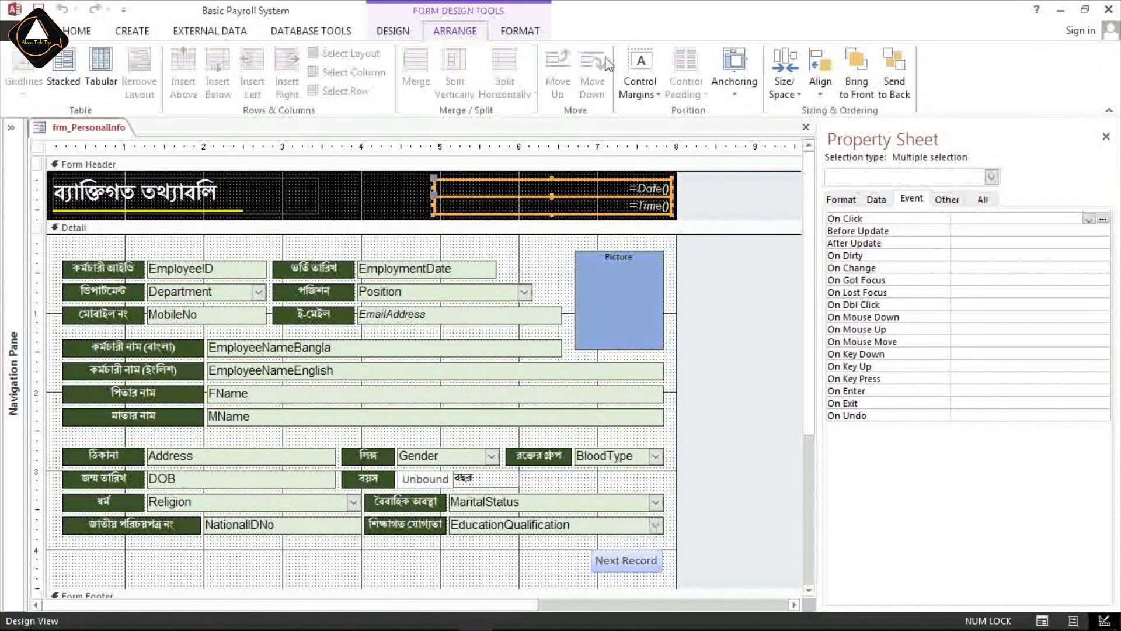
pyautogui.click(737, 88)
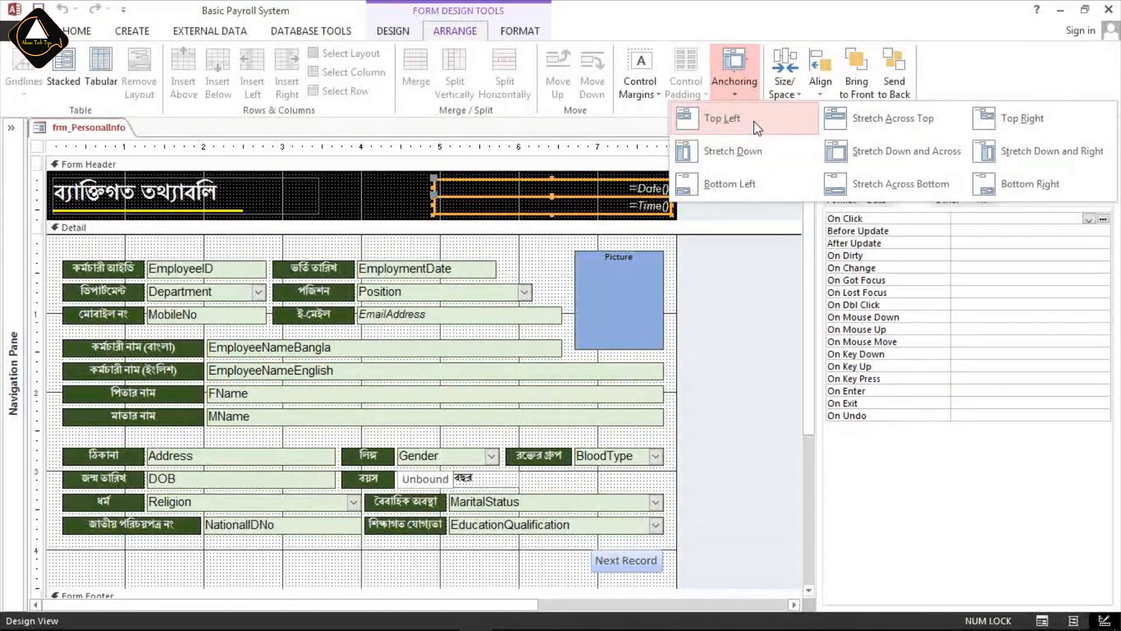
pyautogui.click(636, 294)
pyautogui.click(620, 288)
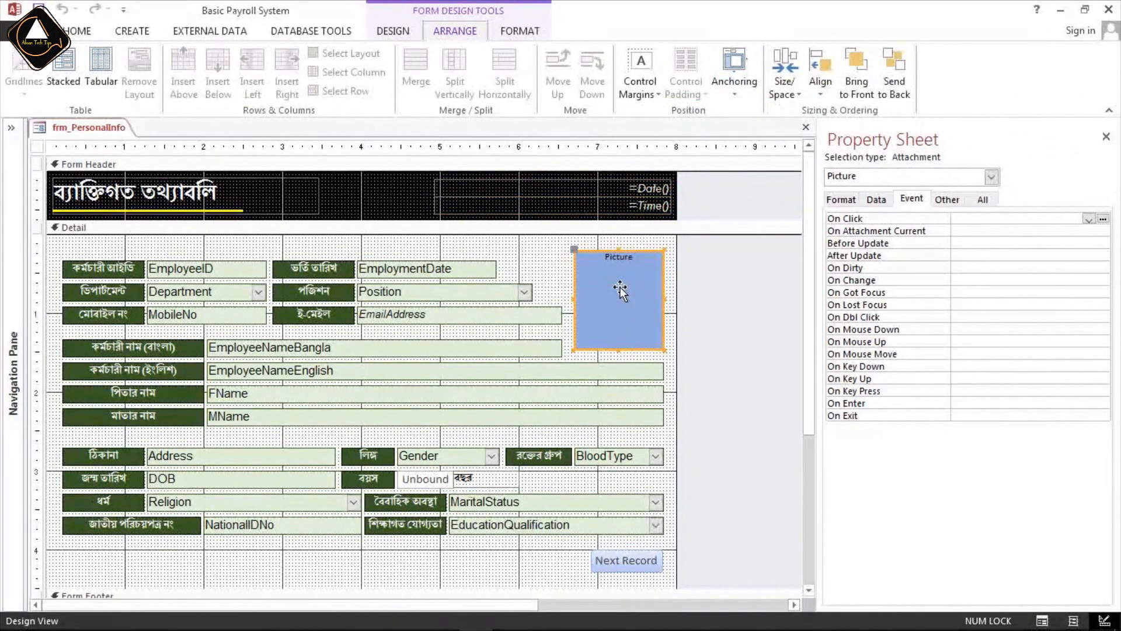
pyautogui.click(734, 73)
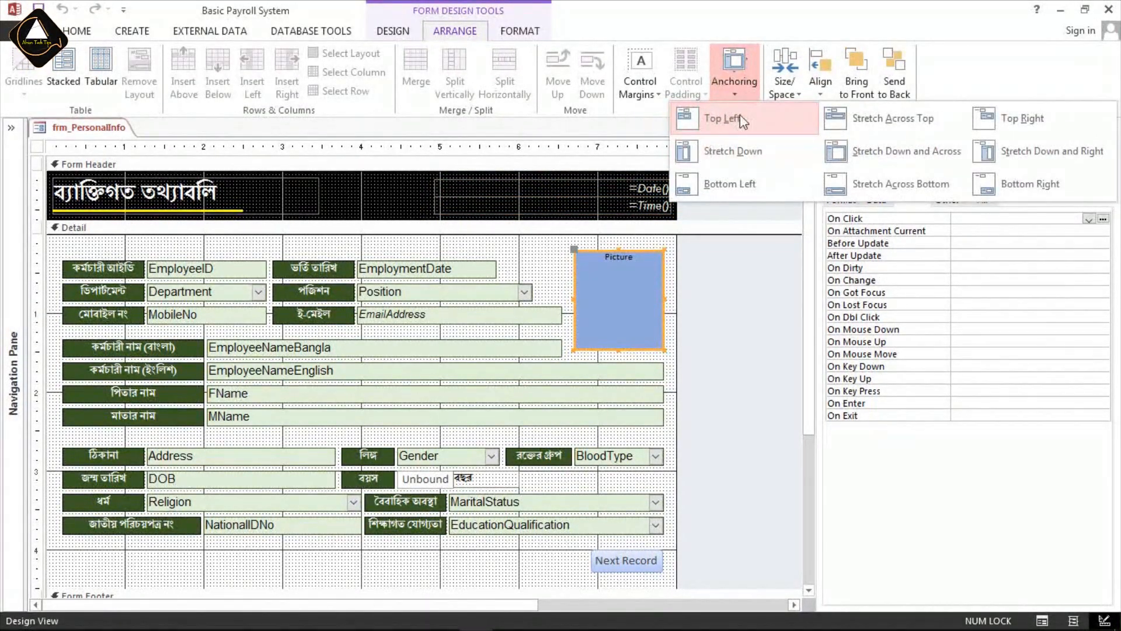
pyautogui.click(470, 438)
pyautogui.moveTo(382, 247); pyautogui.dragTo(459, 325)
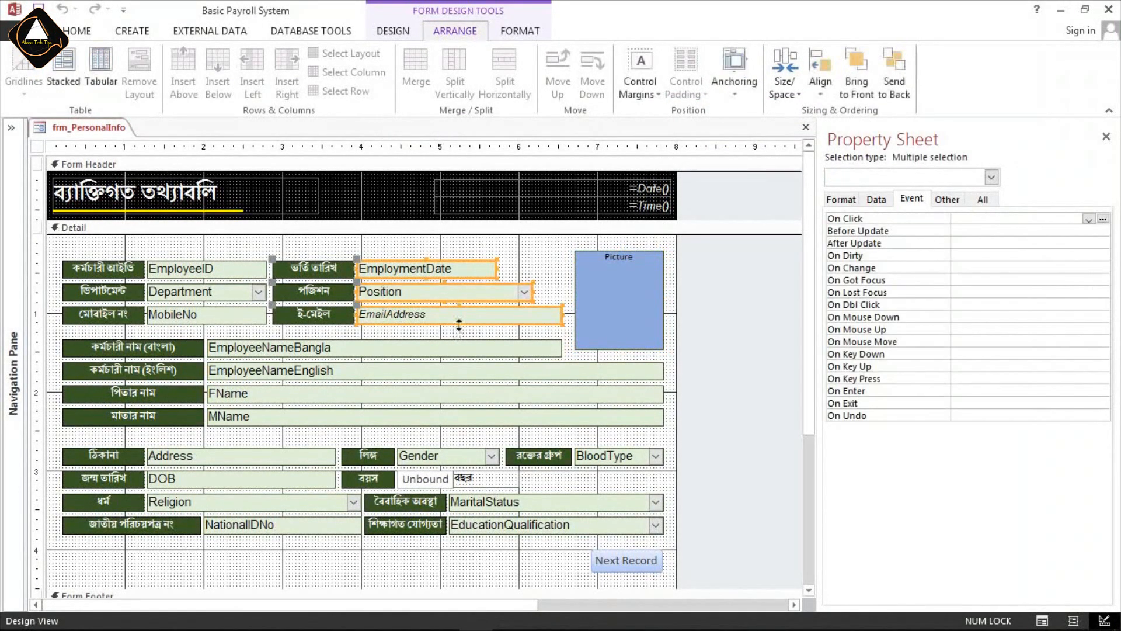
pyautogui.click(737, 94)
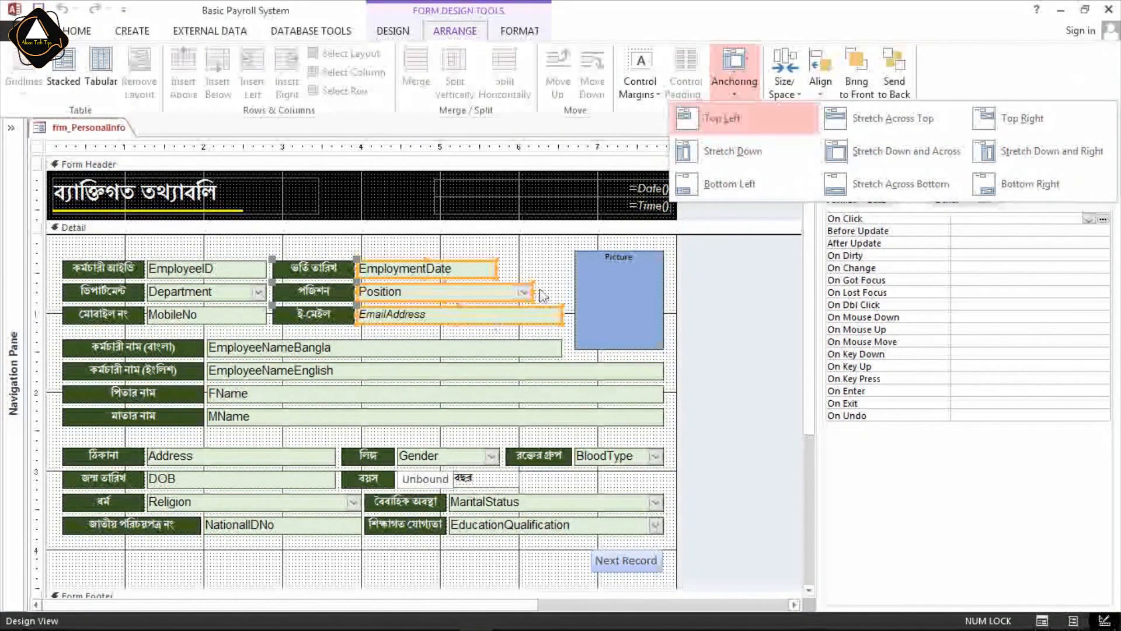
pyautogui.click(547, 240)
# Anchor the date and time controls in the form header to Top Right.
pyautogui.click(410, 183)
pyautogui.moveTo(411, 182); pyautogui.dragTo(653, 211)
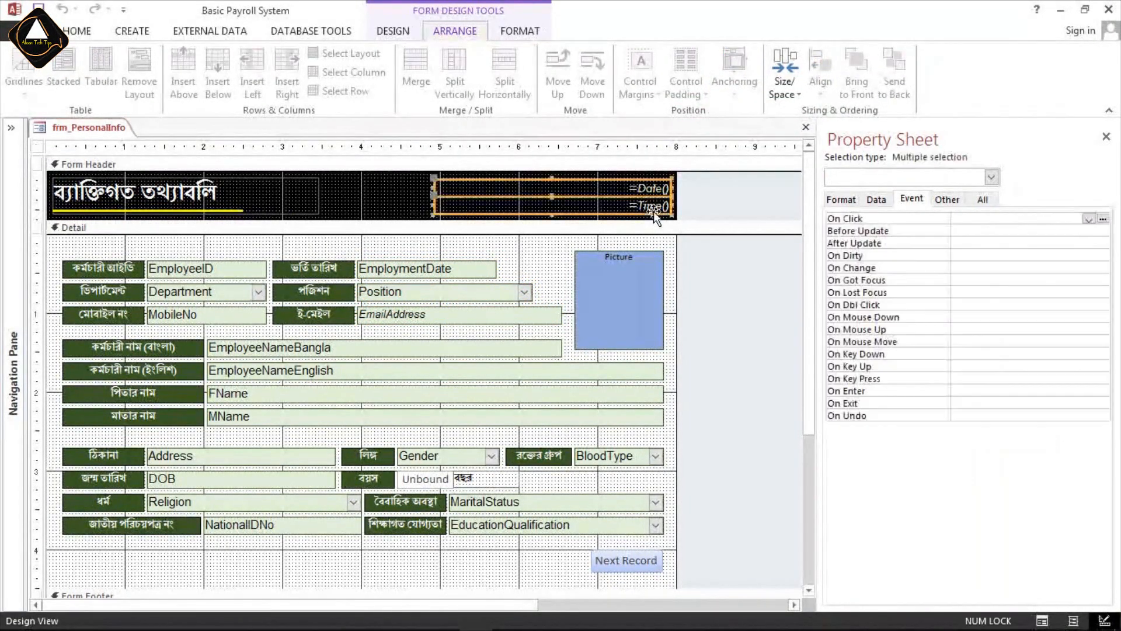
pyautogui.click(734, 75)
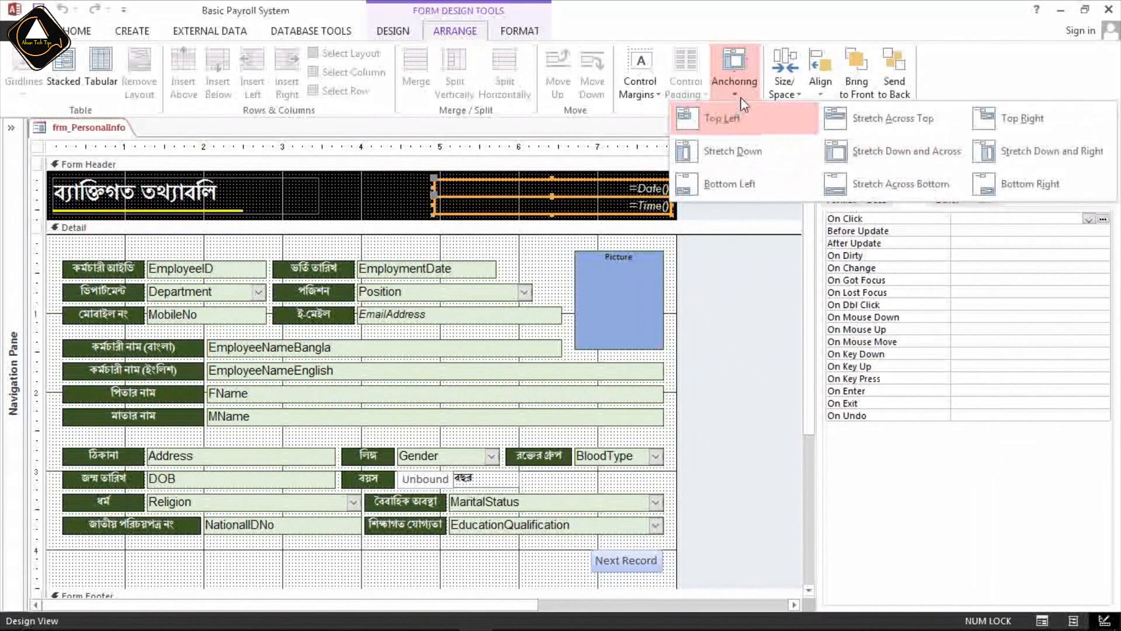
pyautogui.click(1034, 121)
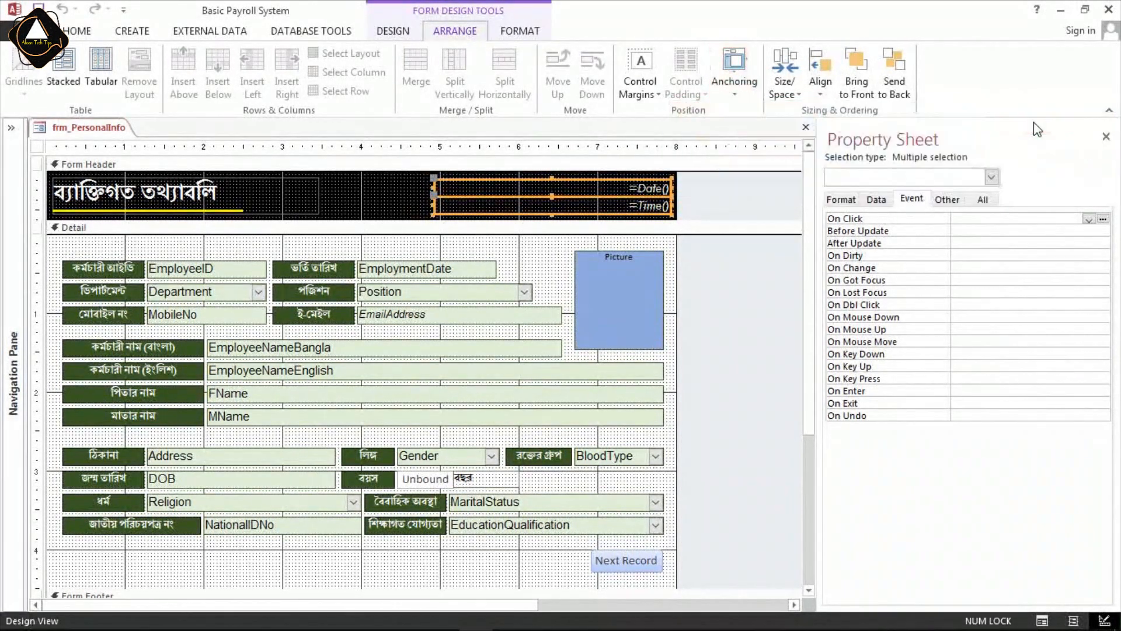
pyautogui.click(531, 274)
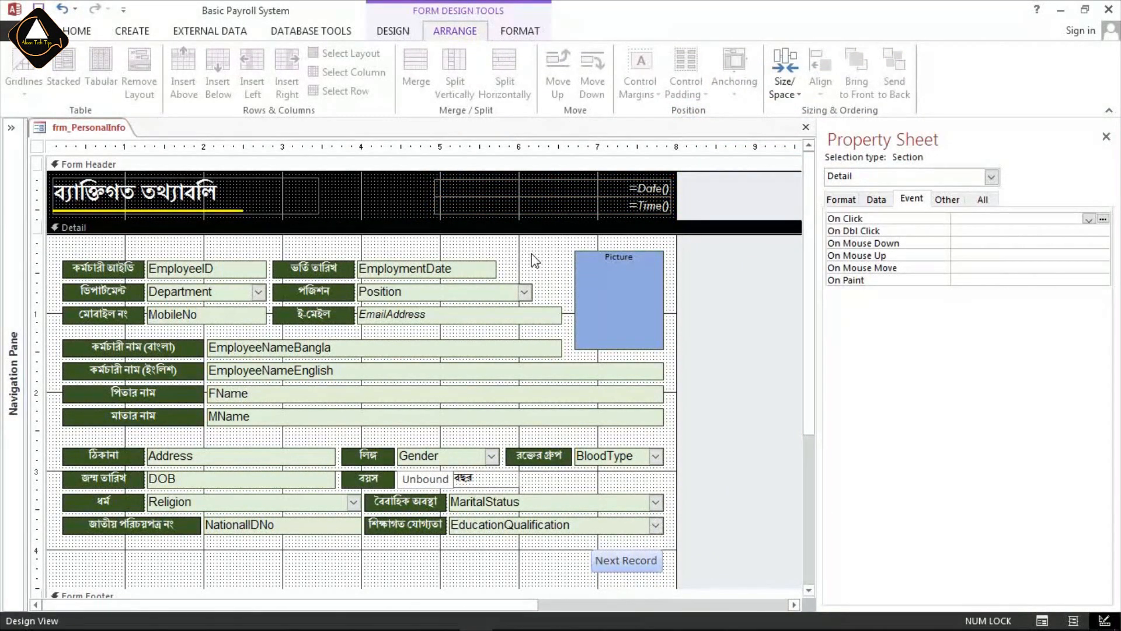
# Check the date and time placement on the maximized form in Form View, and return to Design View.
pyautogui.click(76, 30)
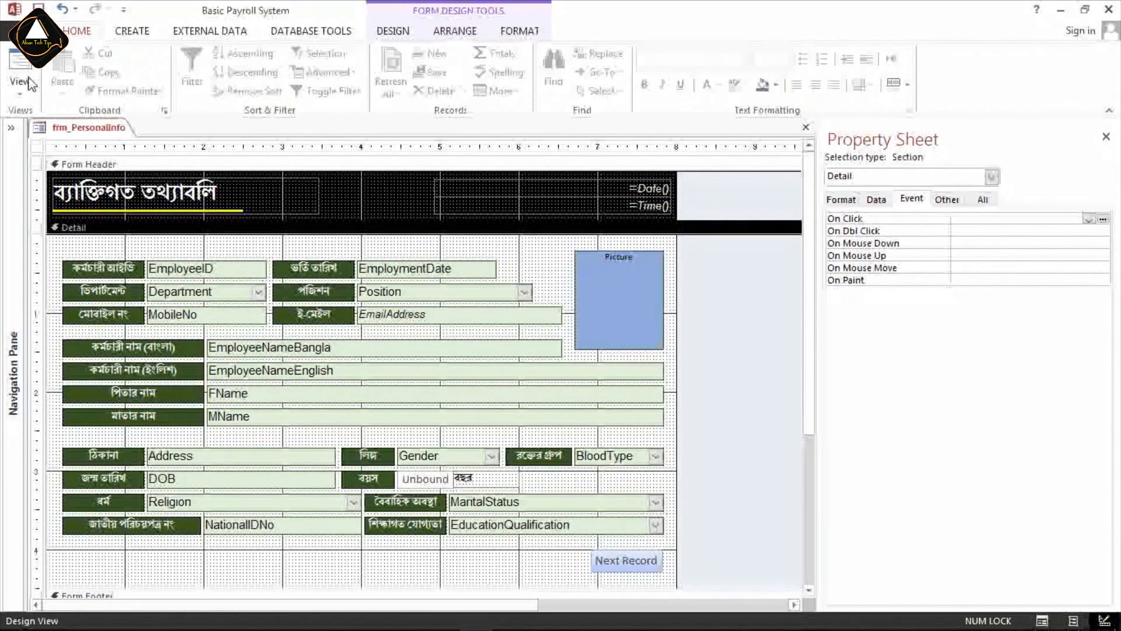
pyautogui.click(20, 65)
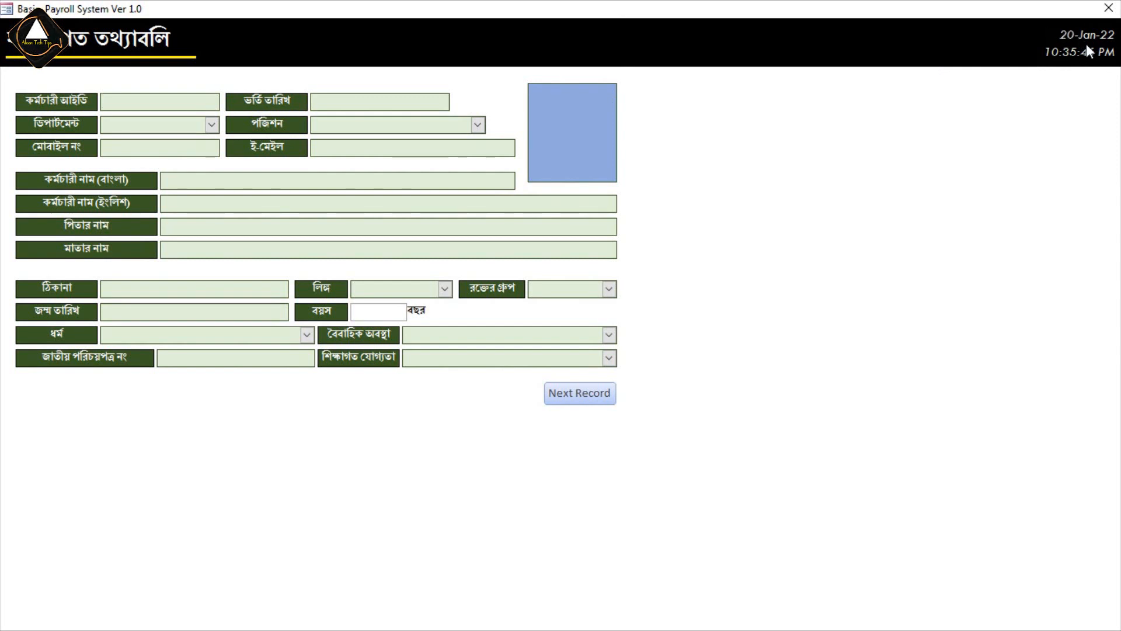
pyautogui.rightClick(853, 130)
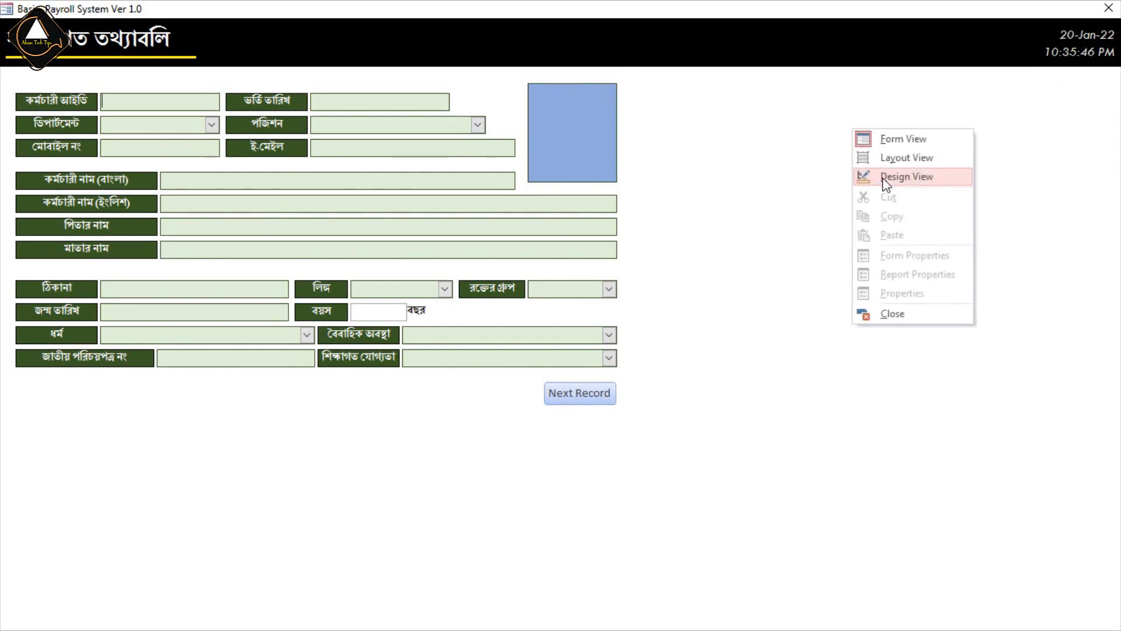
pyautogui.click(872, 178)
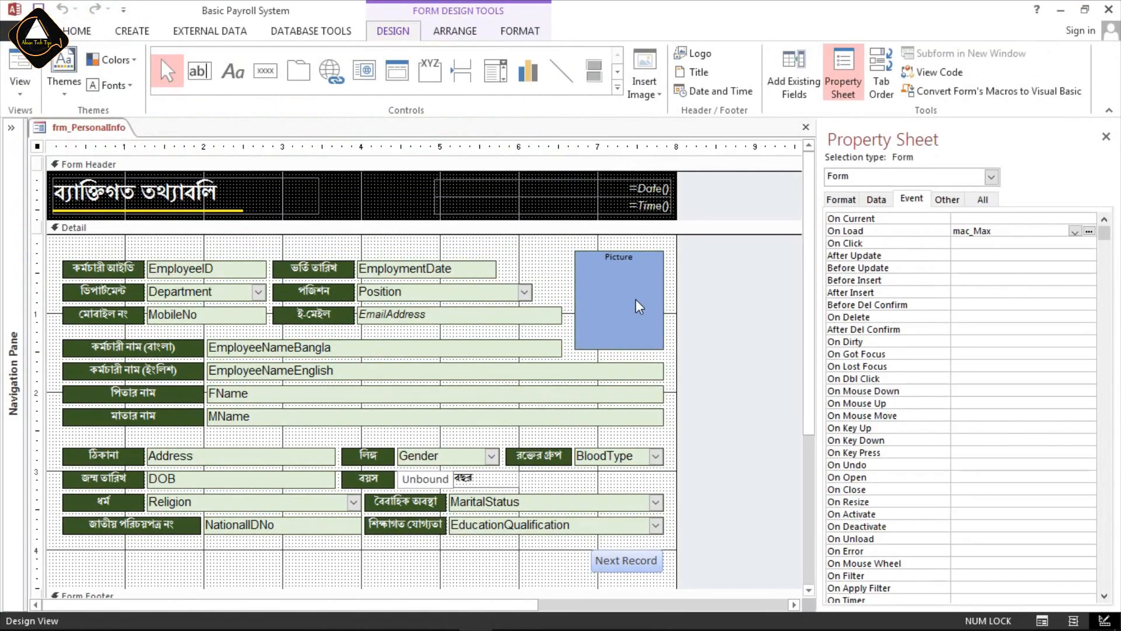
# Anchor the Picture attachment control to Top Right and recheck its anchoring setting.
pyautogui.click(642, 273)
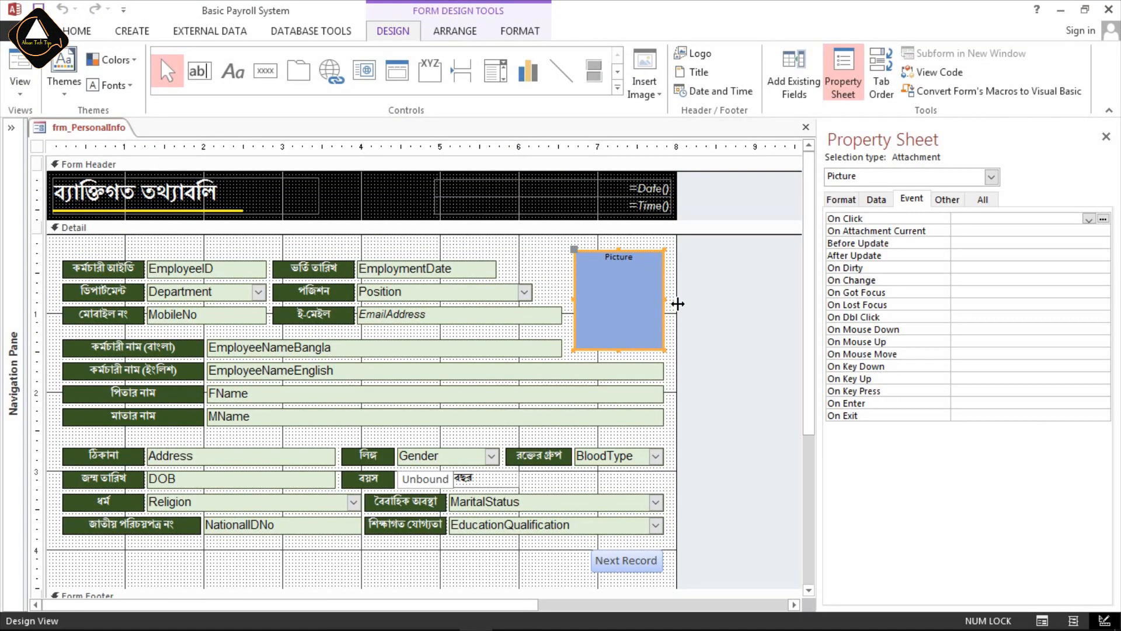
pyautogui.click(457, 36)
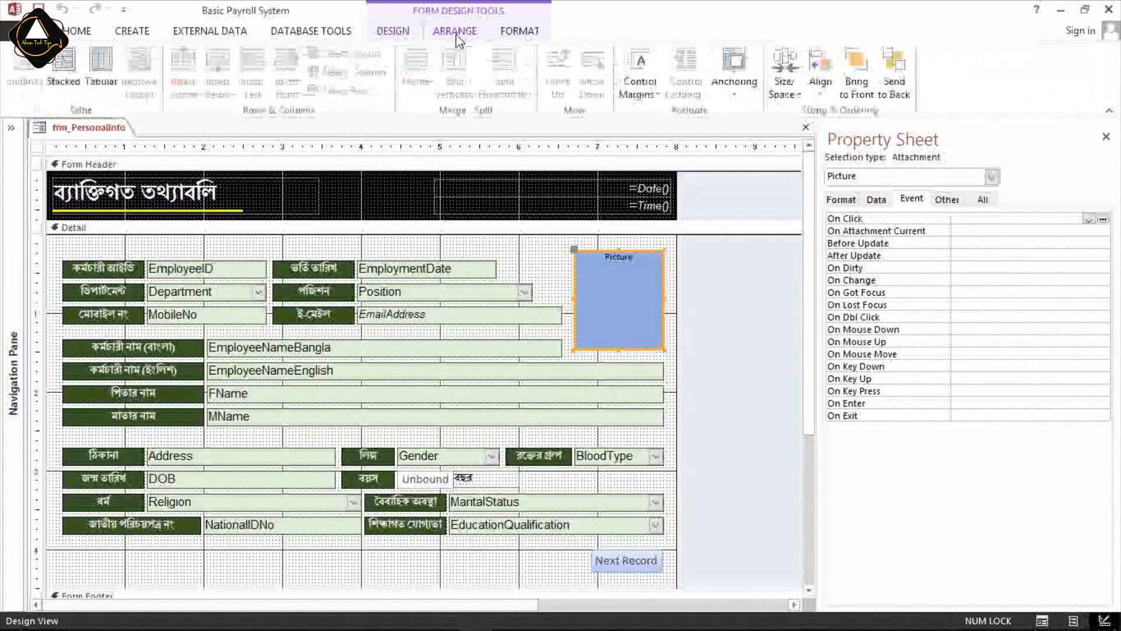
pyautogui.click(735, 97)
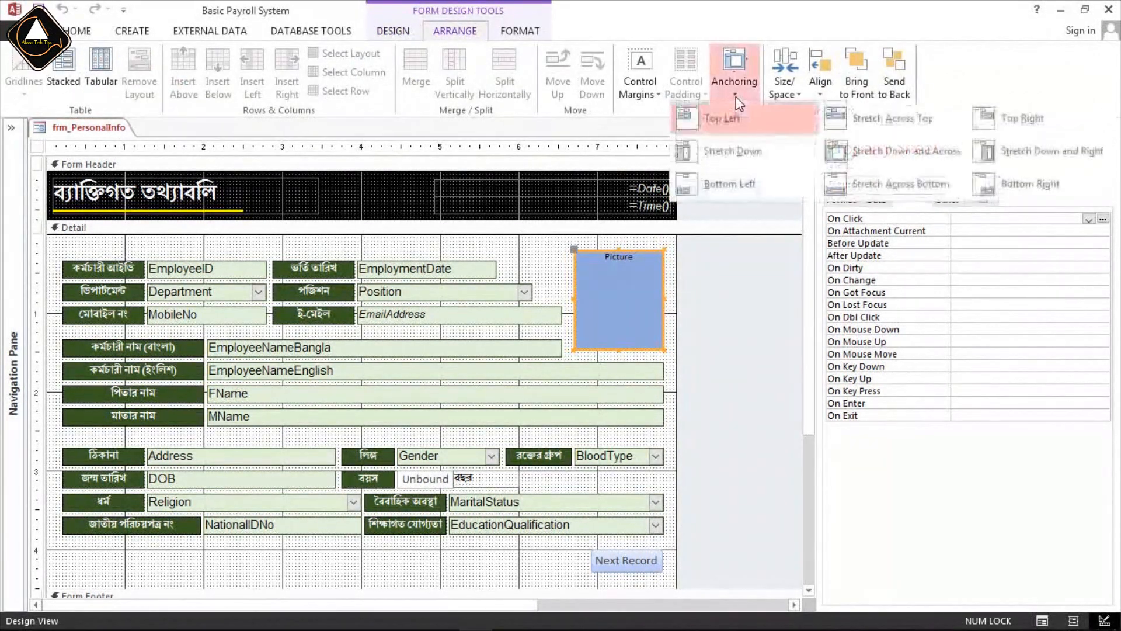
pyautogui.click(1034, 120)
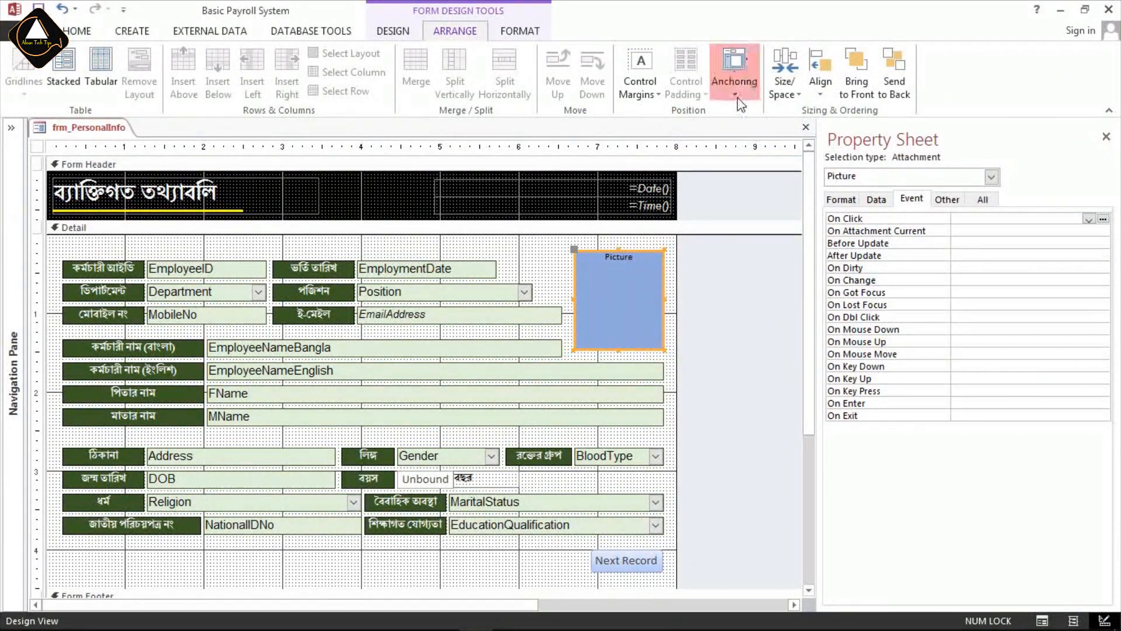
pyautogui.click(734, 82)
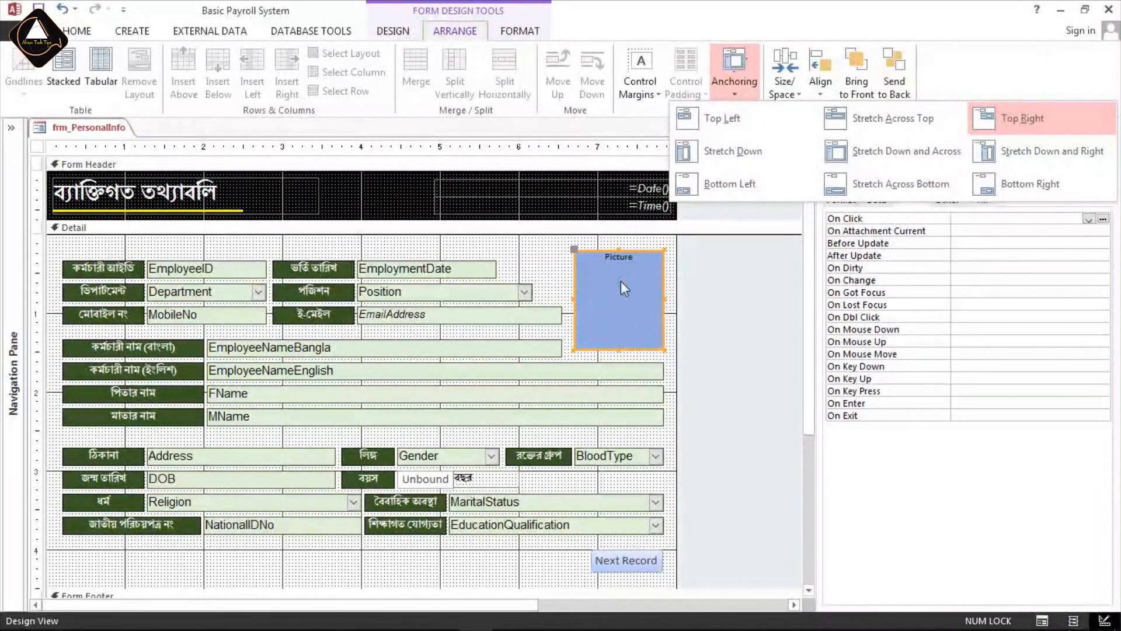
pyautogui.click(548, 254)
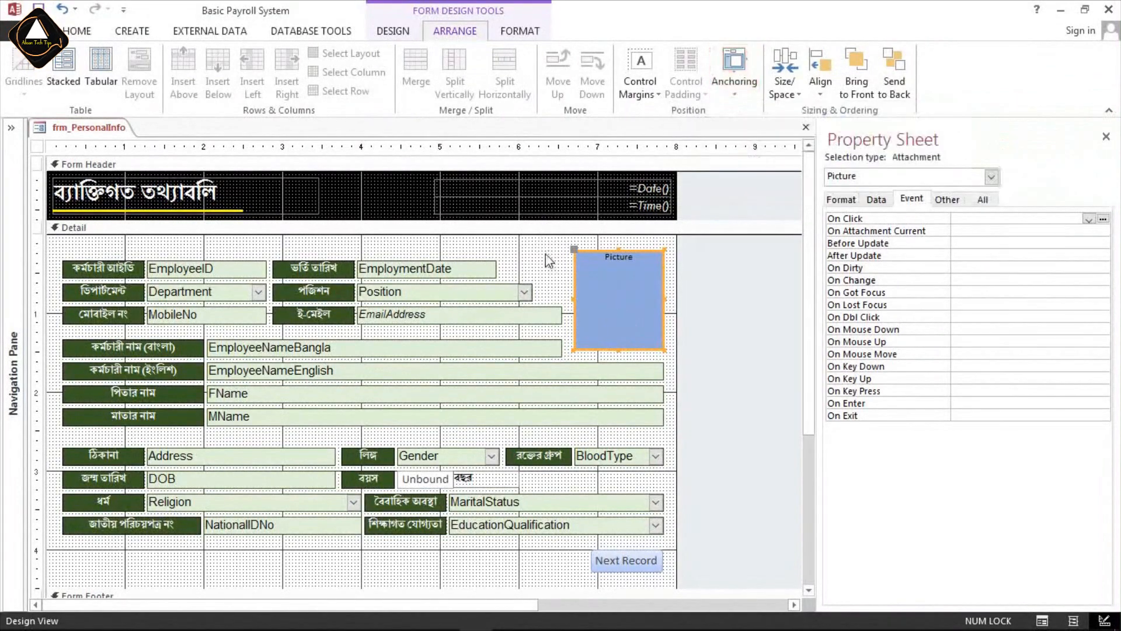
# Check the Picture control's placement on the maximized form in Form View, and return to Design View.
pyautogui.click(83, 32)
pyautogui.click(18, 64)
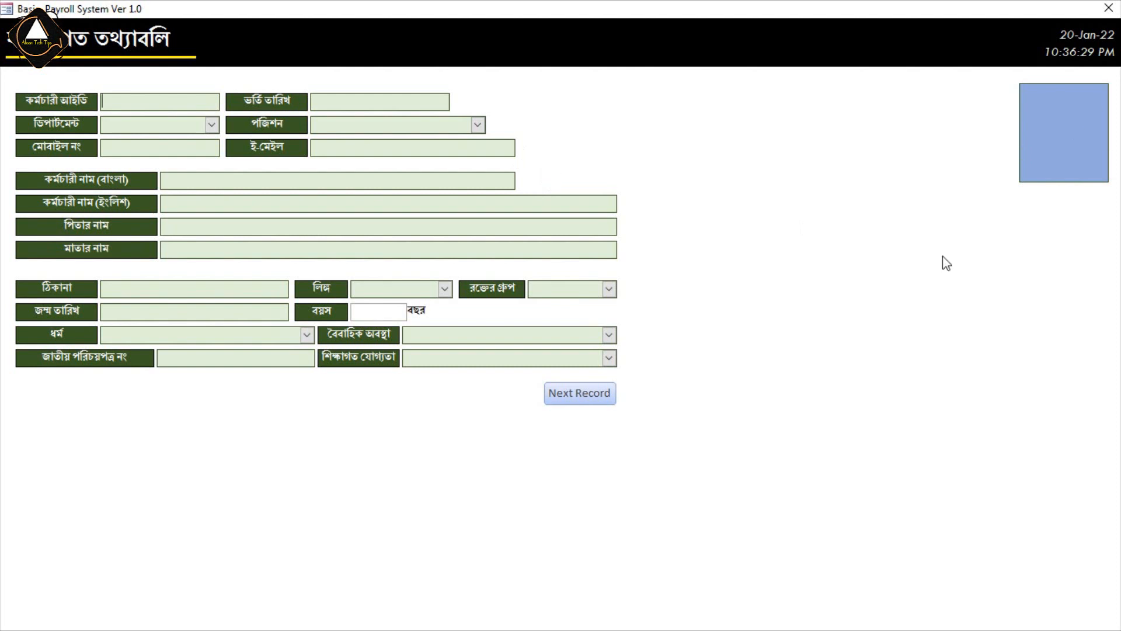
pyautogui.rightClick(869, 211)
pyautogui.click(926, 262)
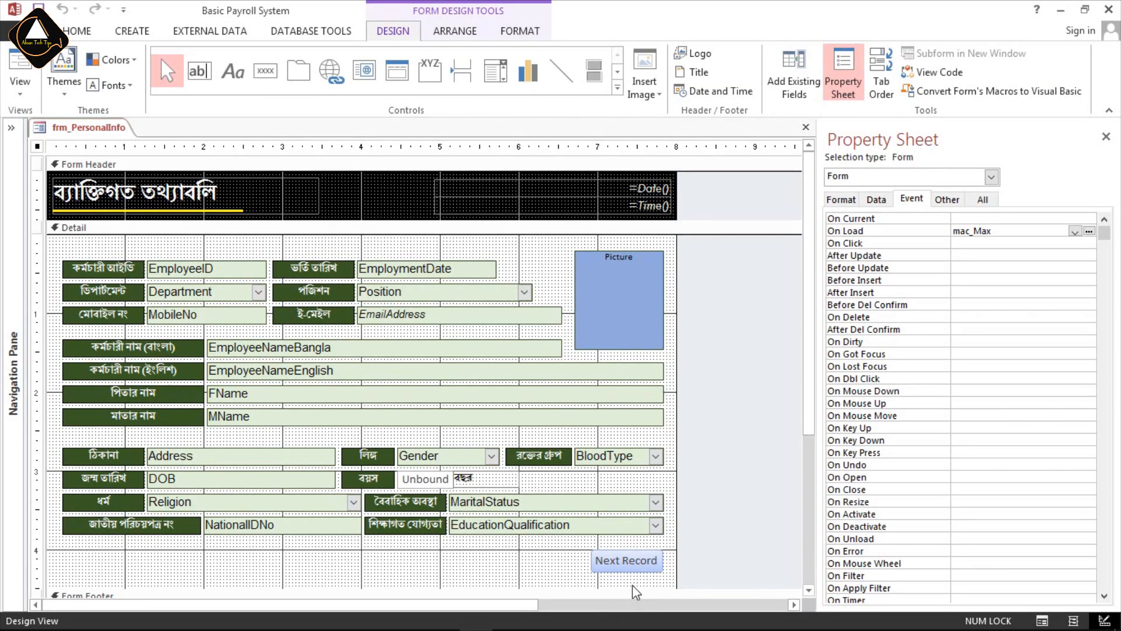
# Anchor the Next Record button to Bottom Right.
pyautogui.click(631, 561)
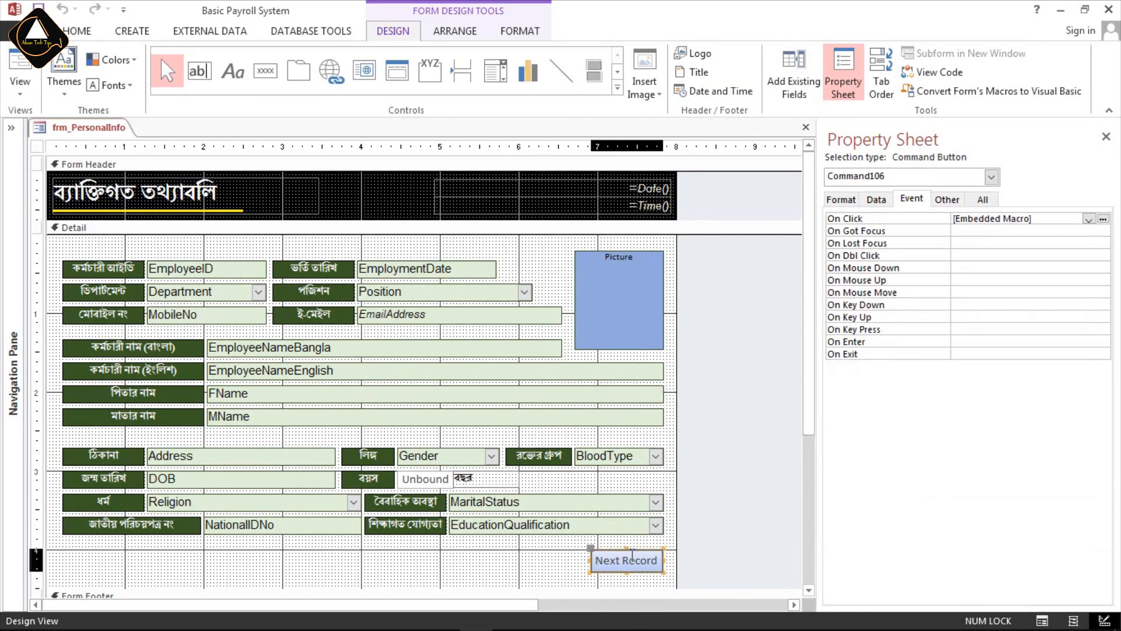
pyautogui.click(446, 32)
pyautogui.click(734, 88)
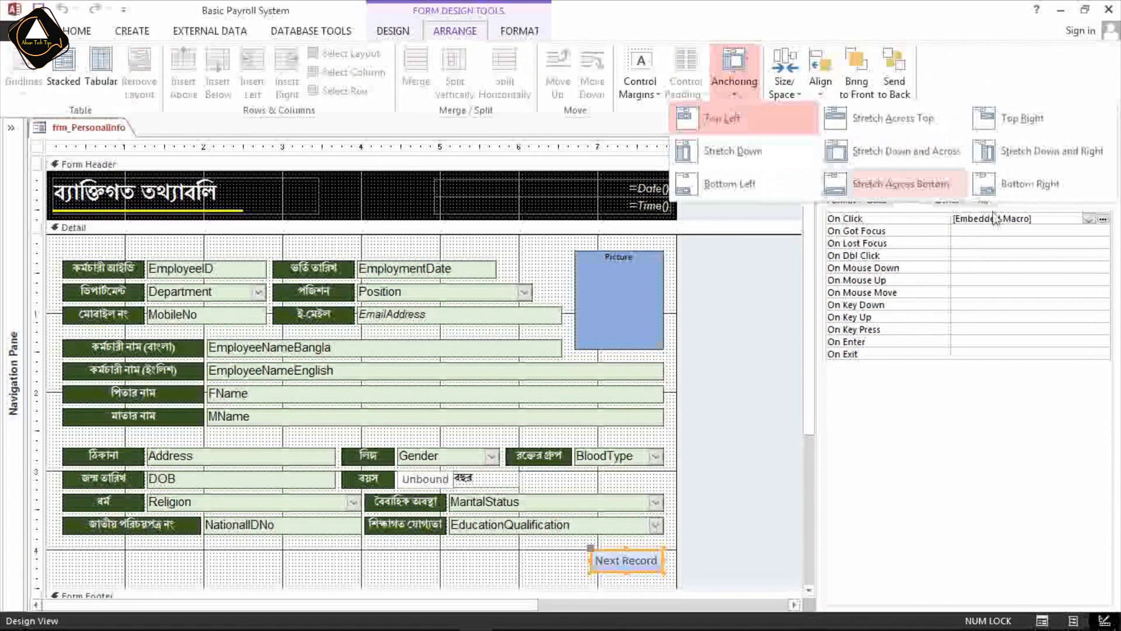
pyautogui.click(1049, 185)
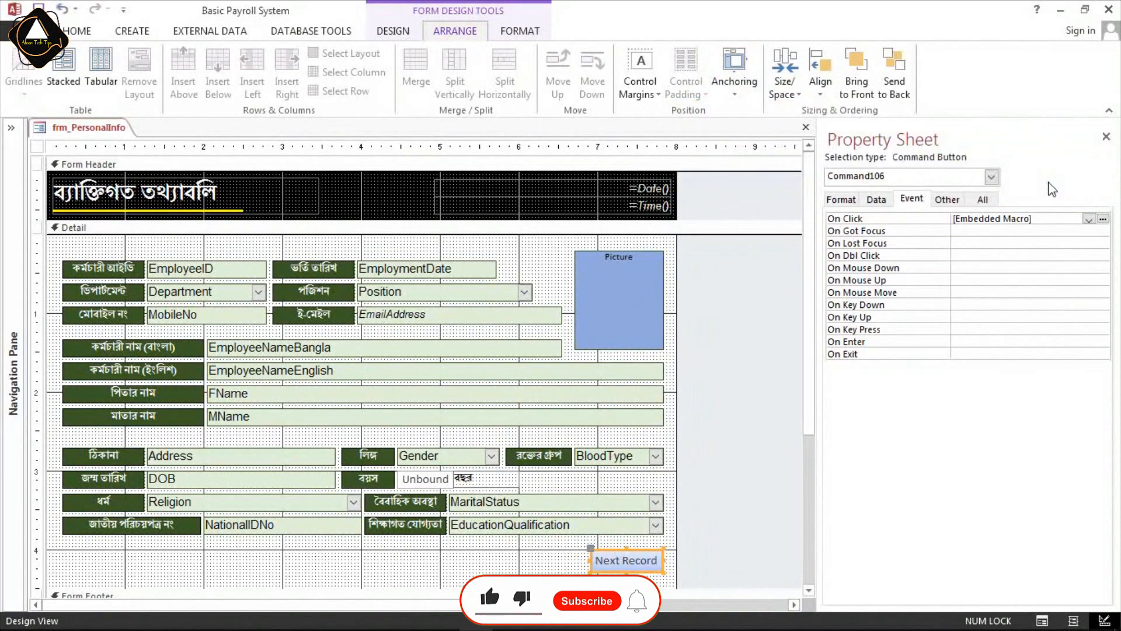
# Check the Next Record button's placement on the maximized form in Form View, and return to Design View.
pyautogui.click(78, 31)
pyautogui.click(22, 62)
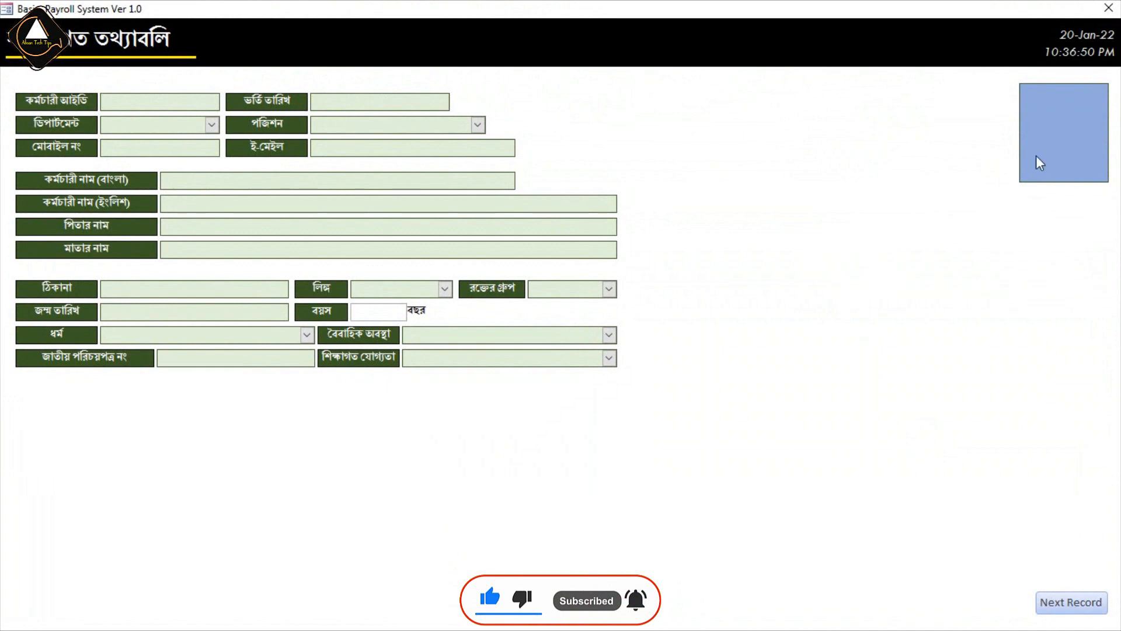
pyautogui.rightClick(844, 181)
pyautogui.click(875, 230)
# Try anchoring the Picture control with Stretch Down and Right, check it in Form View, and return to Design View.
pyautogui.click(658, 282)
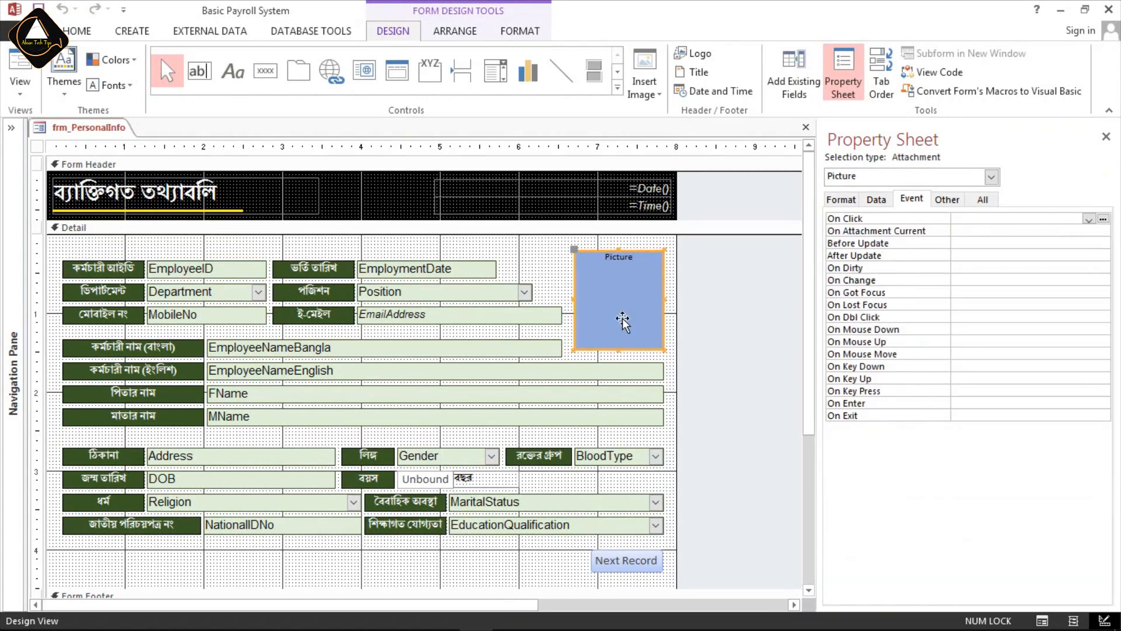
pyautogui.click(462, 32)
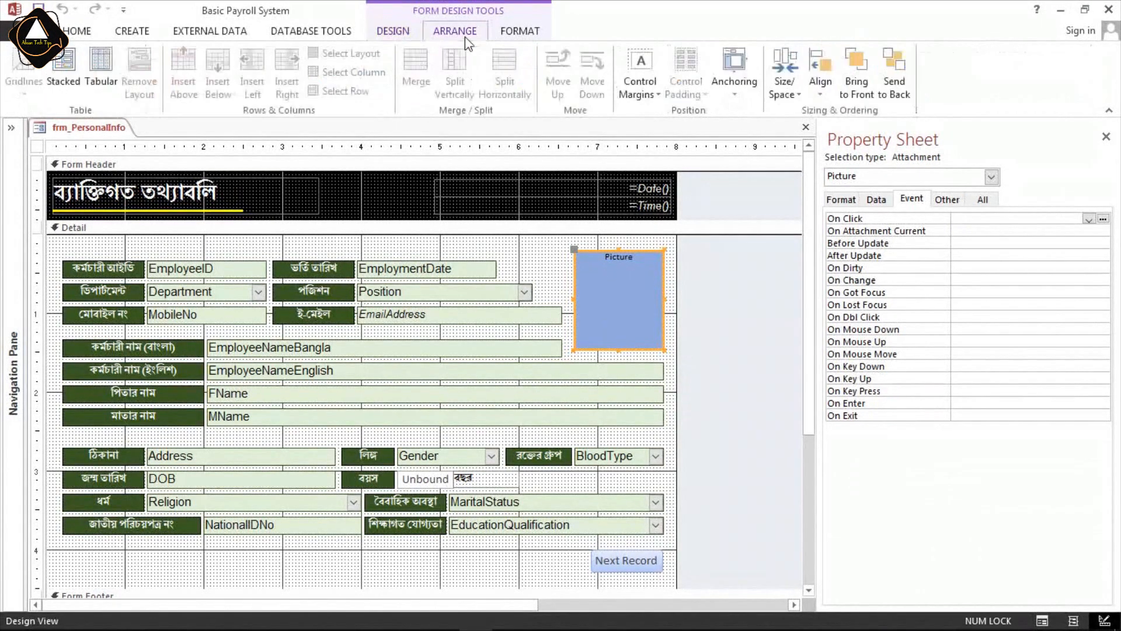
pyautogui.click(738, 93)
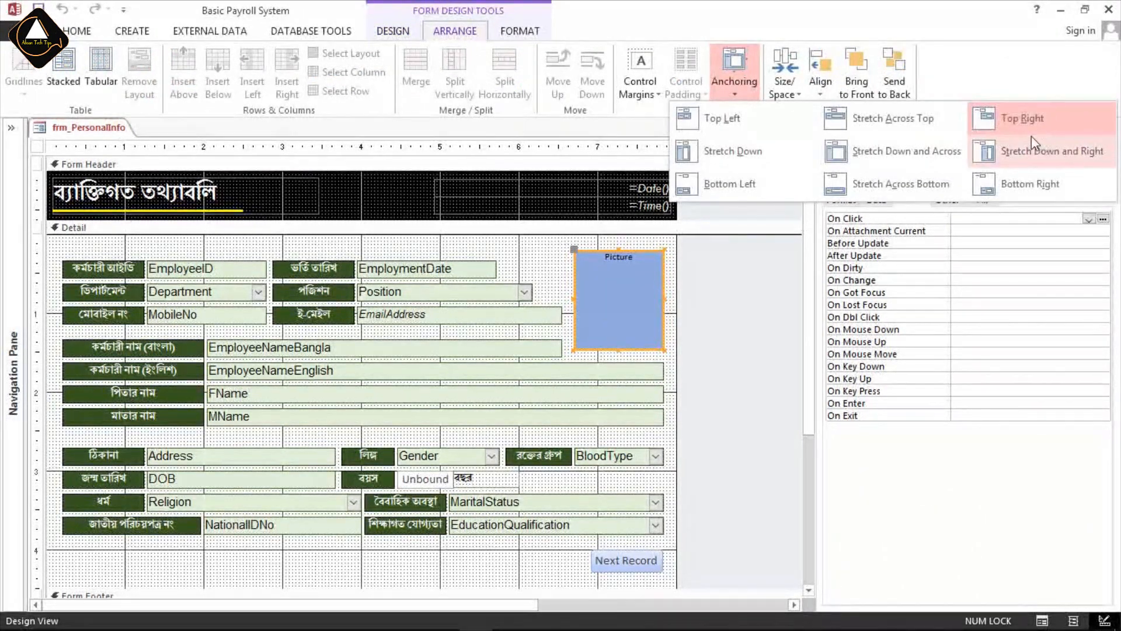
pyautogui.click(1085, 154)
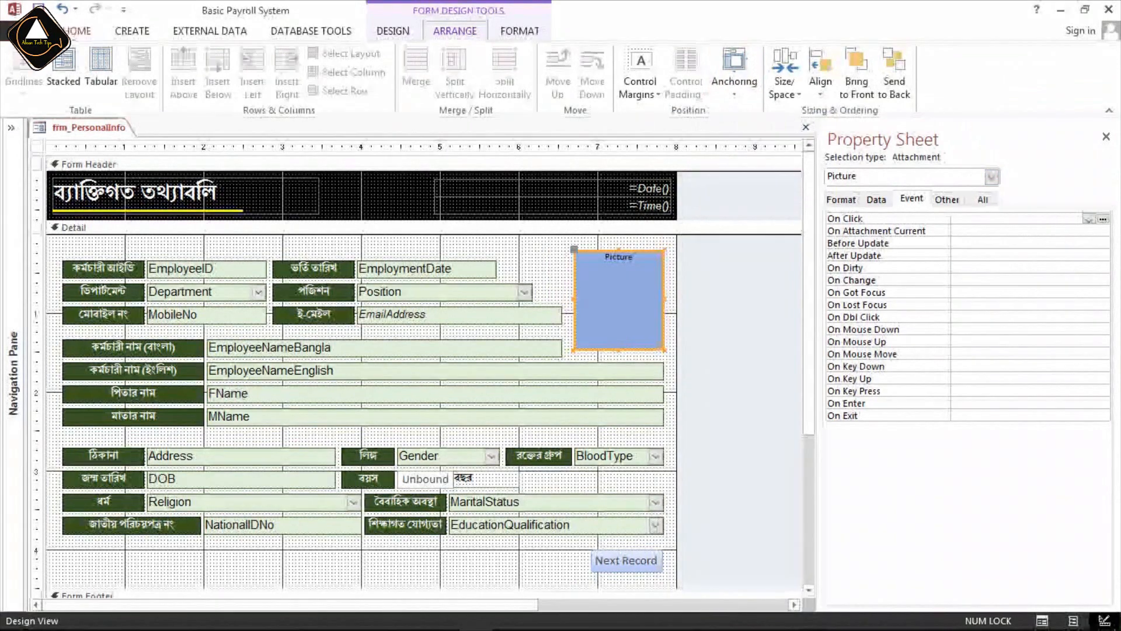
pyautogui.click(77, 30)
pyautogui.click(23, 69)
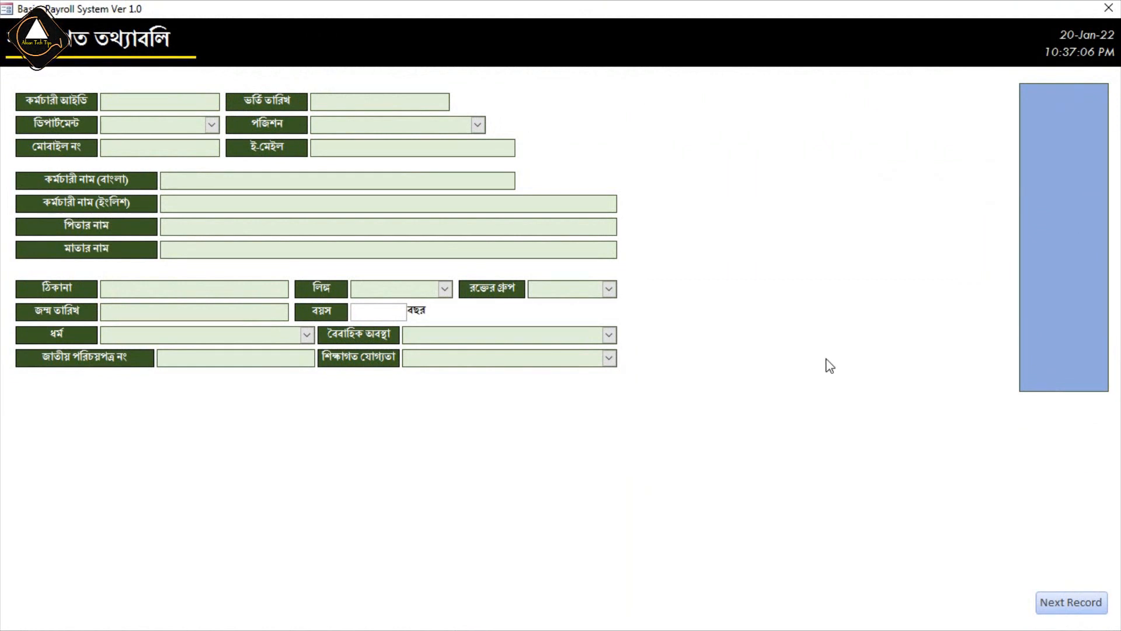
pyautogui.rightClick(788, 181)
pyautogui.click(839, 227)
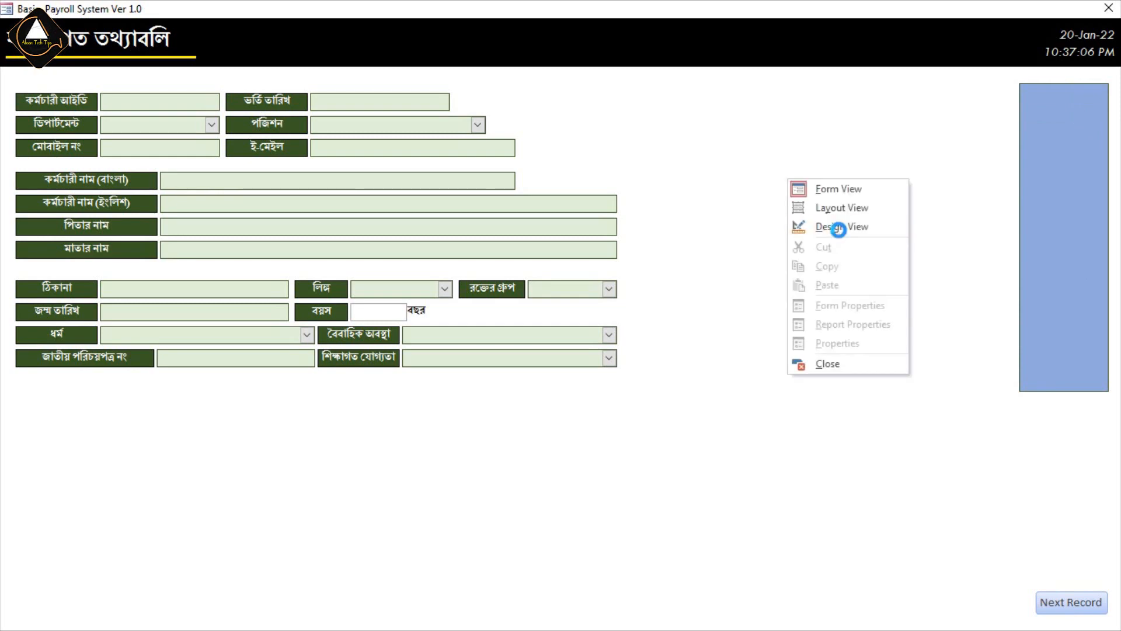
# Set the Picture control's anchoring back to Top Right and deselect it.
pyautogui.click(636, 301)
pyautogui.click(460, 31)
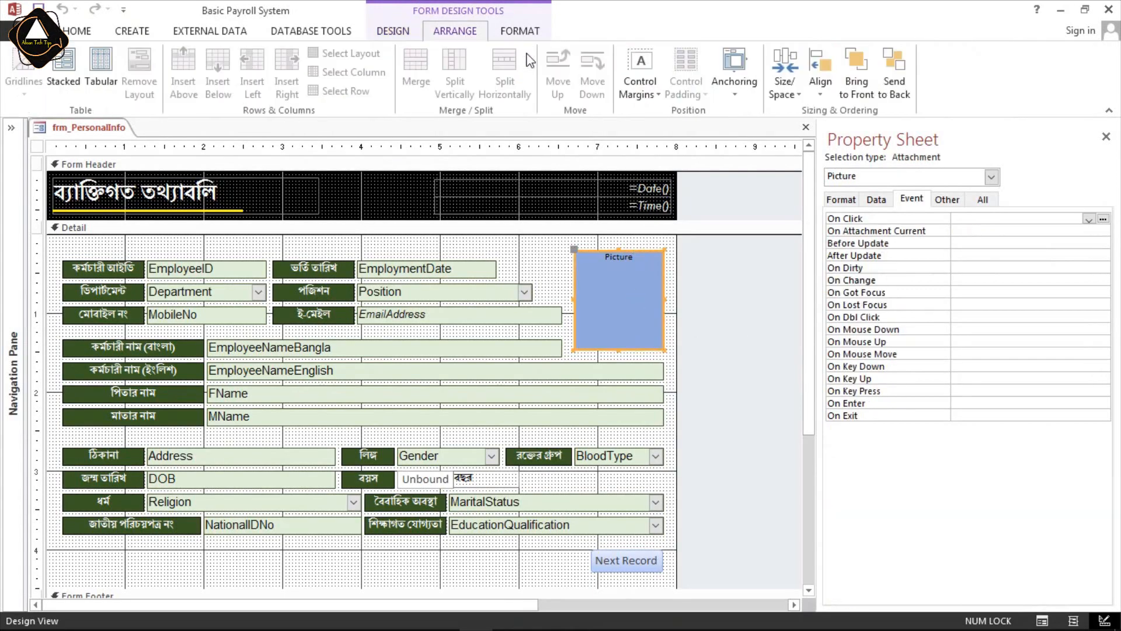
pyautogui.click(734, 93)
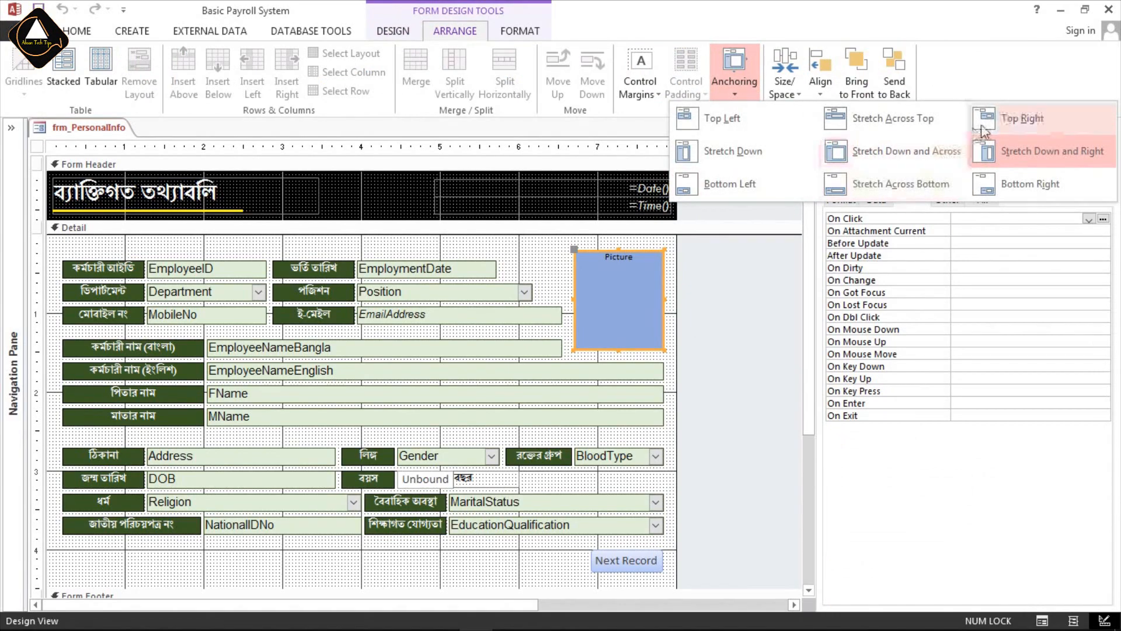
pyautogui.click(1019, 121)
pyautogui.click(569, 251)
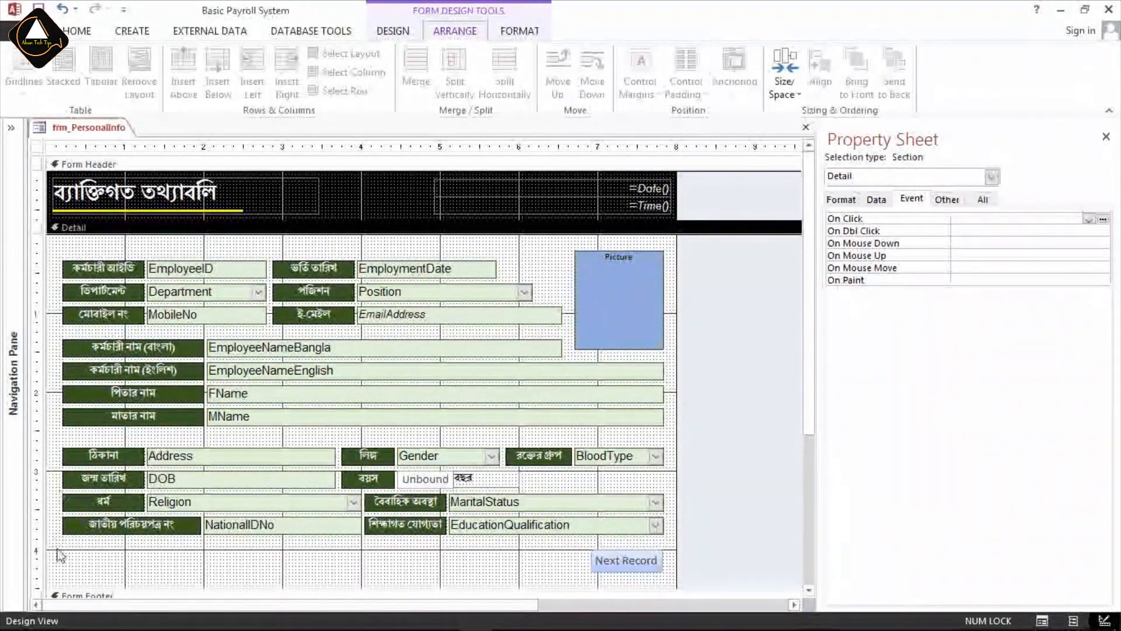
# Examine the Next Record button's anchoring setting and the free space beside it in the Detail section.
pyautogui.scroll(-3, 61, 543)
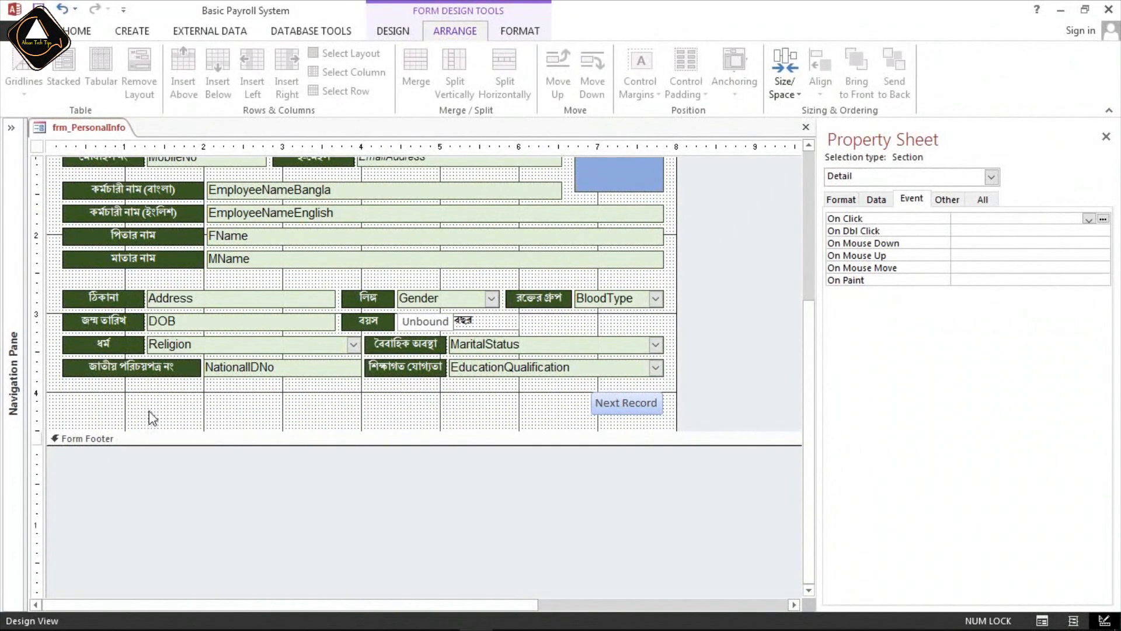
pyautogui.scroll(2, 149, 411)
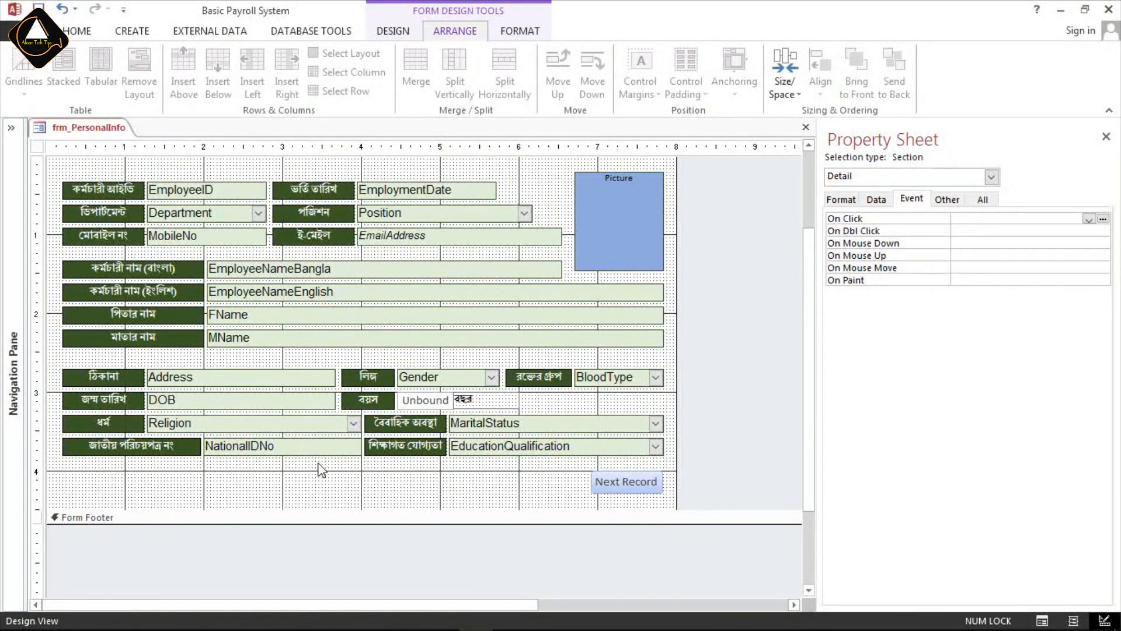
pyautogui.click(620, 486)
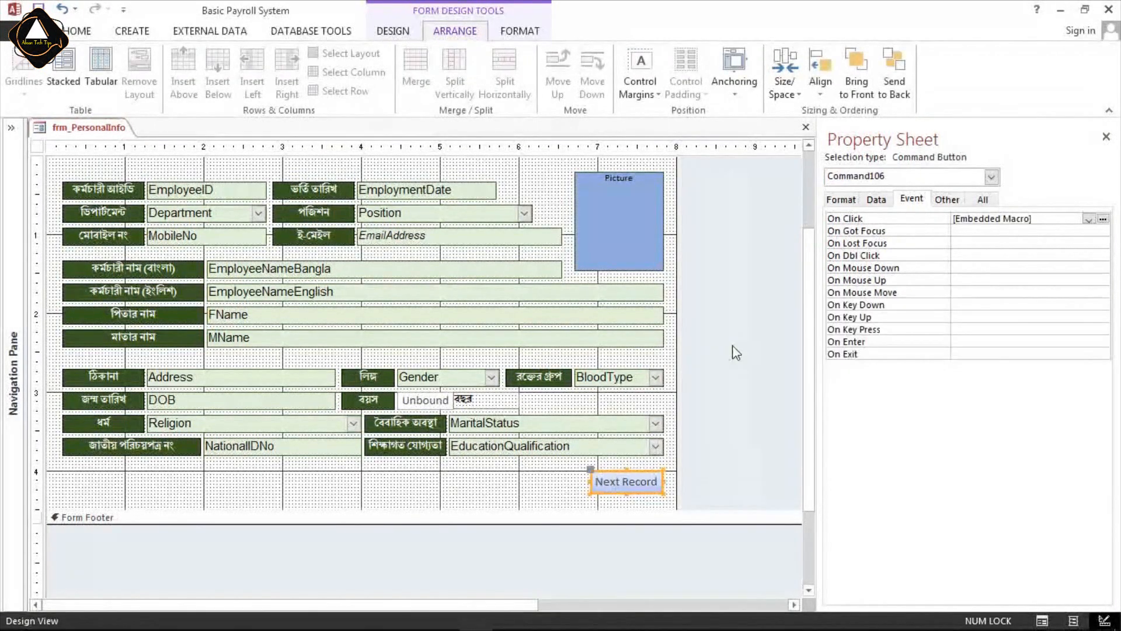
pyautogui.click(739, 96)
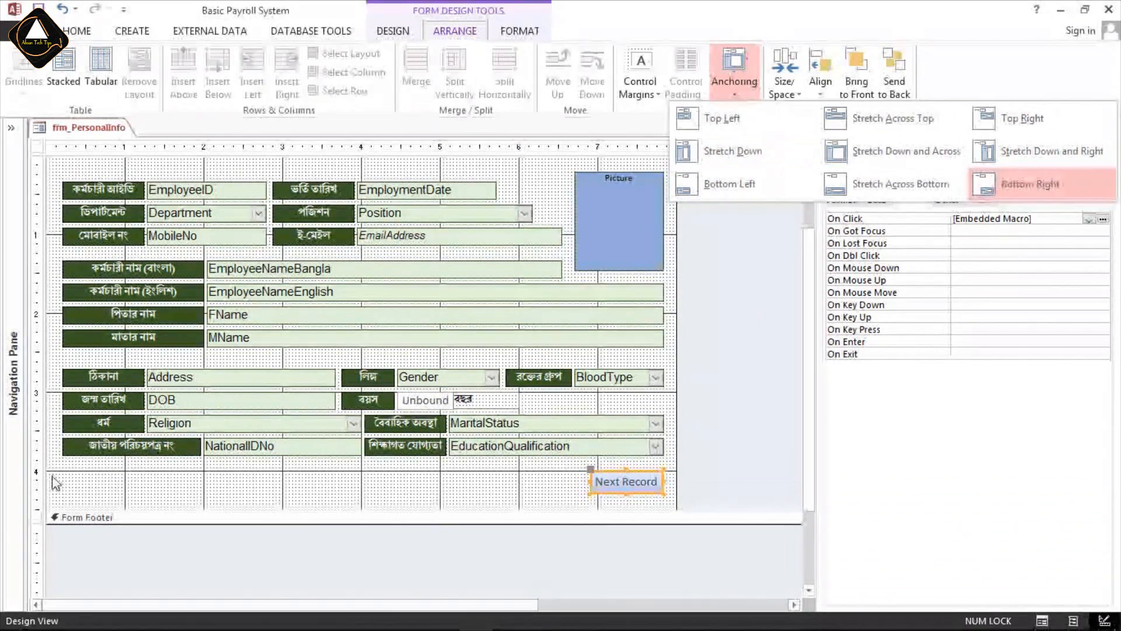
pyautogui.click(251, 493)
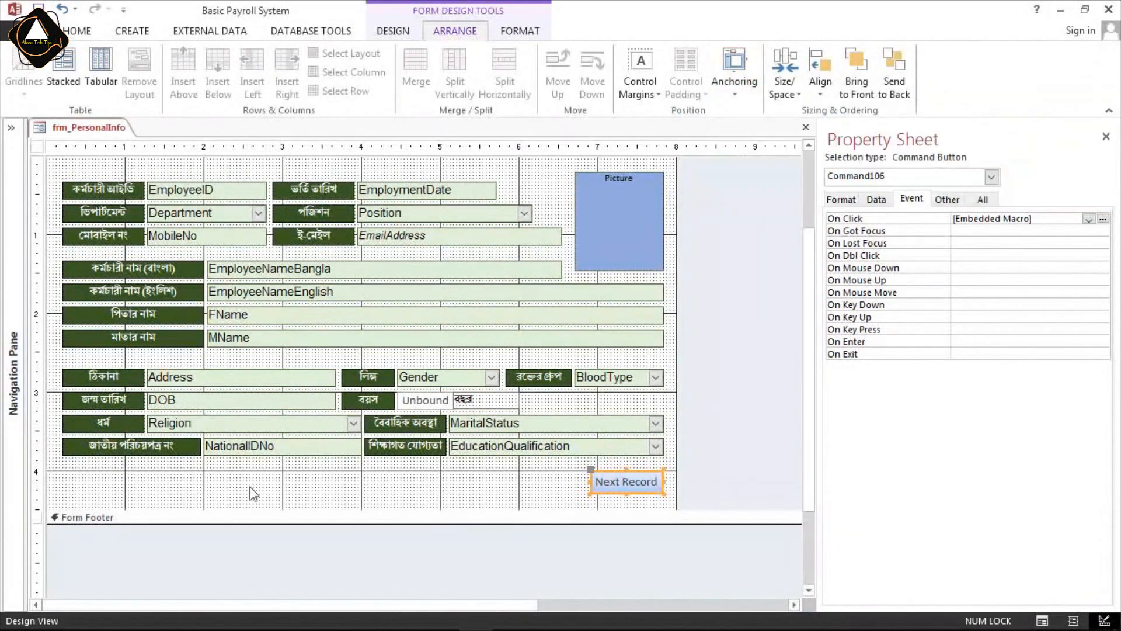
# Add a command button below the NationalIDNo field with the Go To Previous Record action and the text Previous Record.
pyautogui.click(125, 33)
pyautogui.click(393, 31)
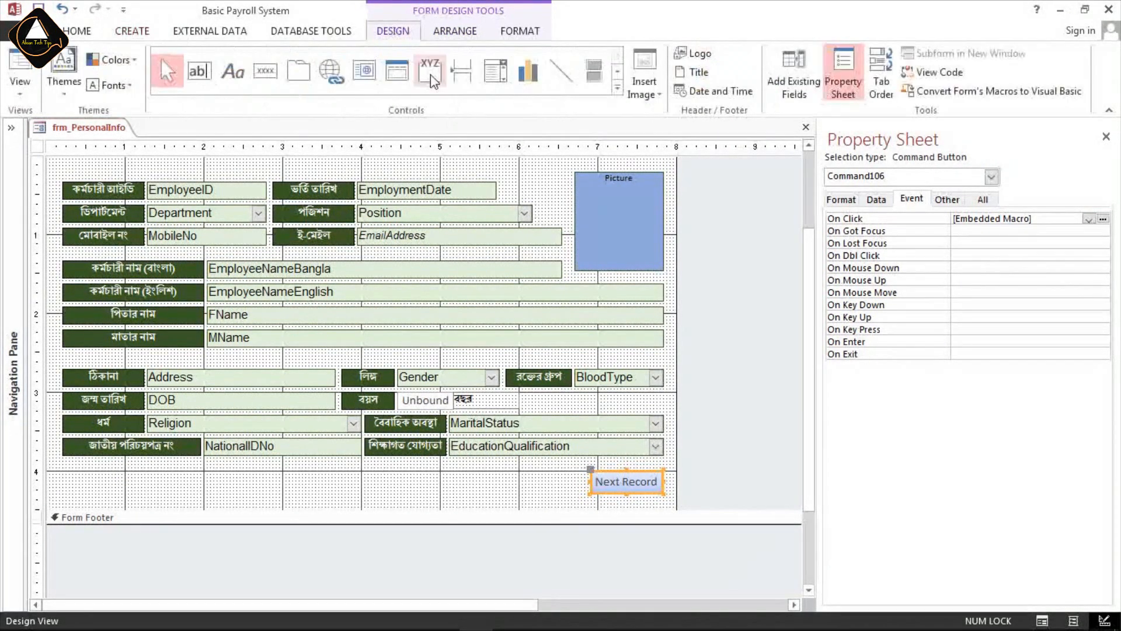
pyautogui.click(265, 71)
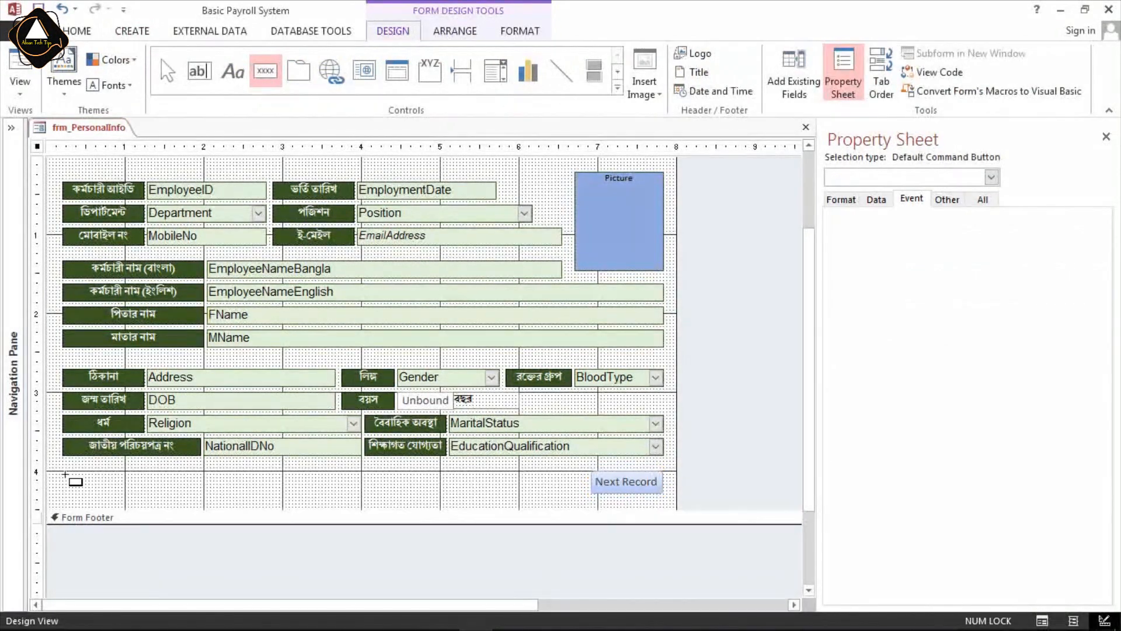
pyautogui.click(63, 469)
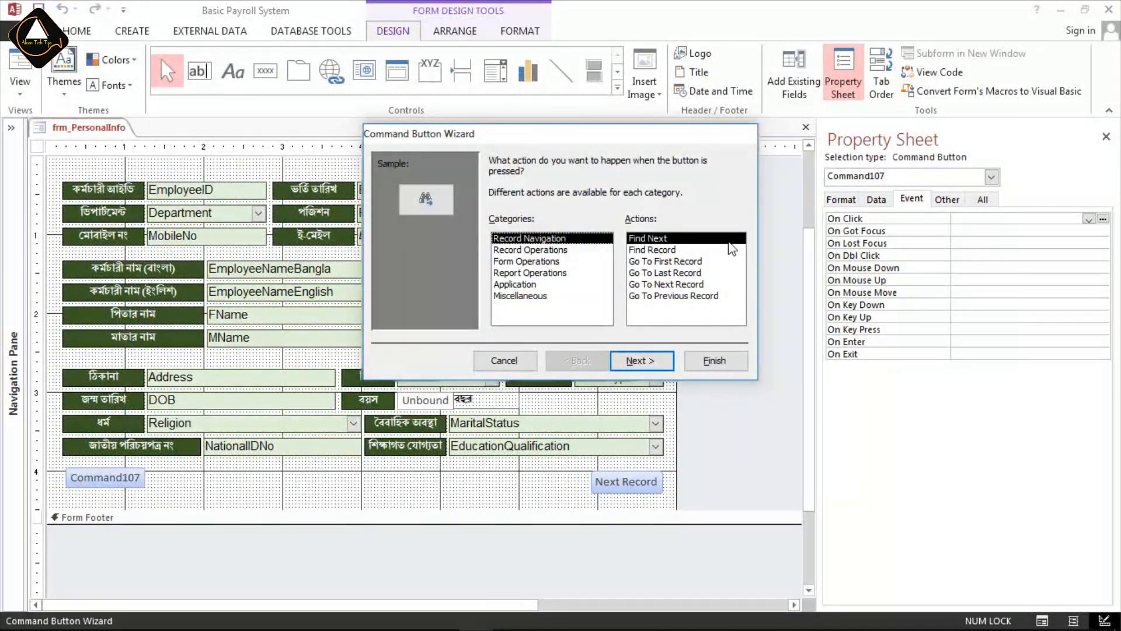
pyautogui.click(684, 296)
pyautogui.click(642, 360)
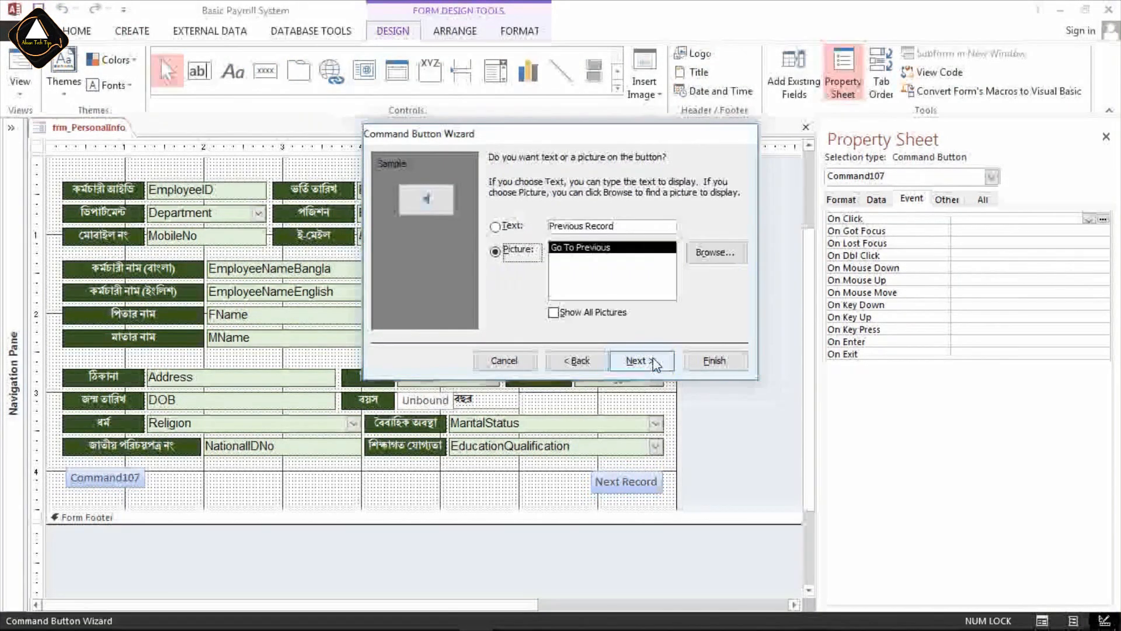
pyautogui.click(635, 224)
pyautogui.click(641, 360)
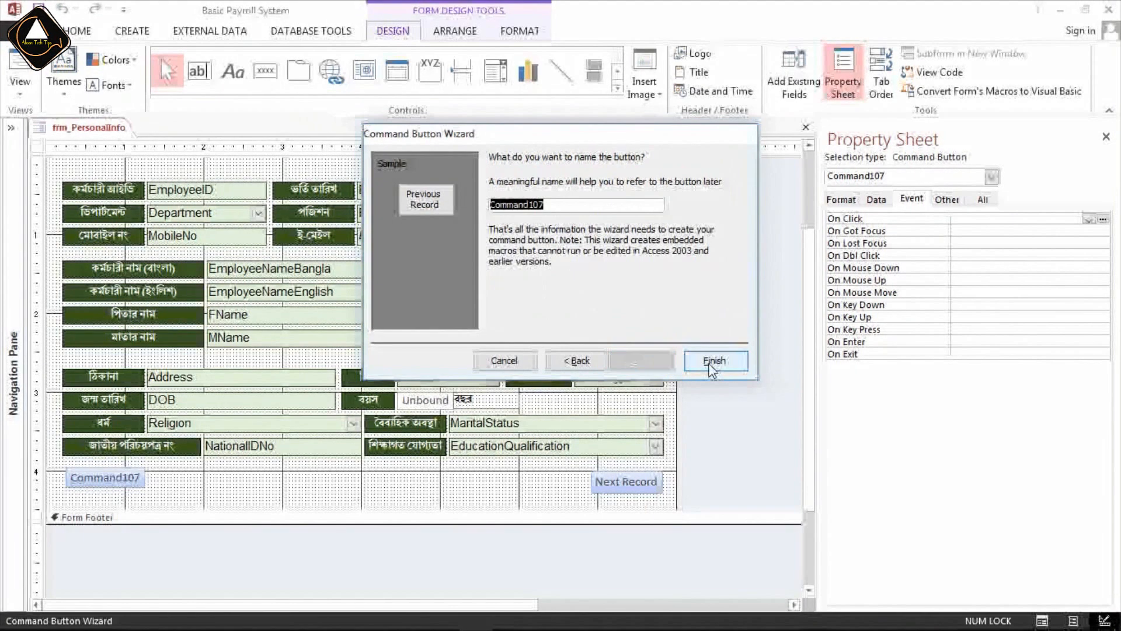
pyautogui.click(714, 361)
pyautogui.click(208, 509)
pyautogui.click(122, 481)
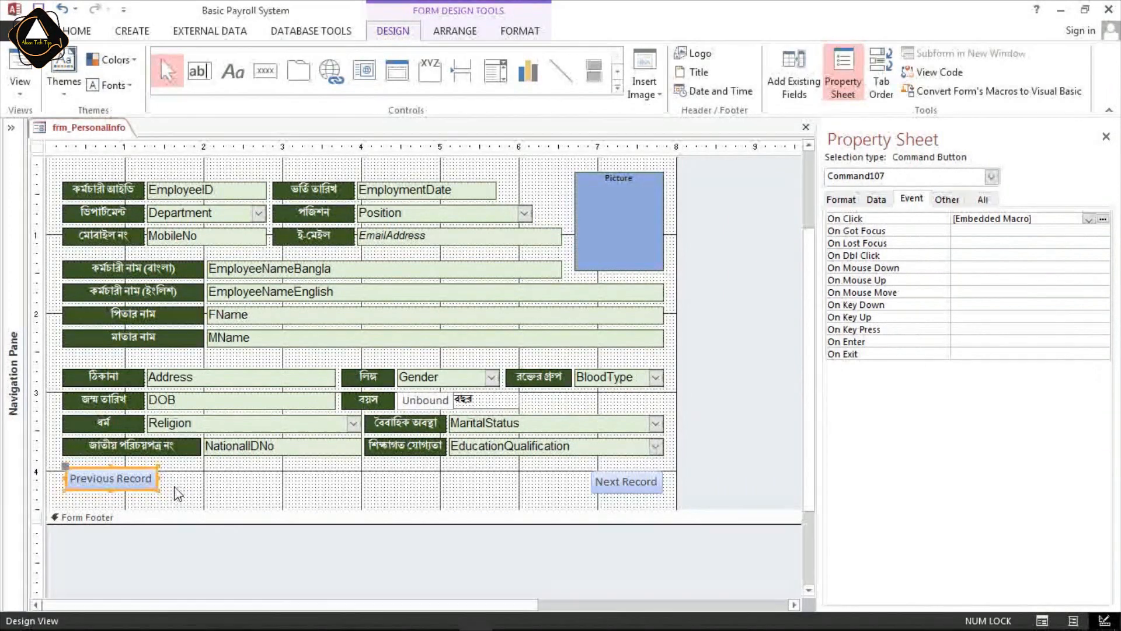
# Check the Previous Record button's default placement in Form View, and return to Design View.
pyautogui.click(78, 32)
pyautogui.click(25, 68)
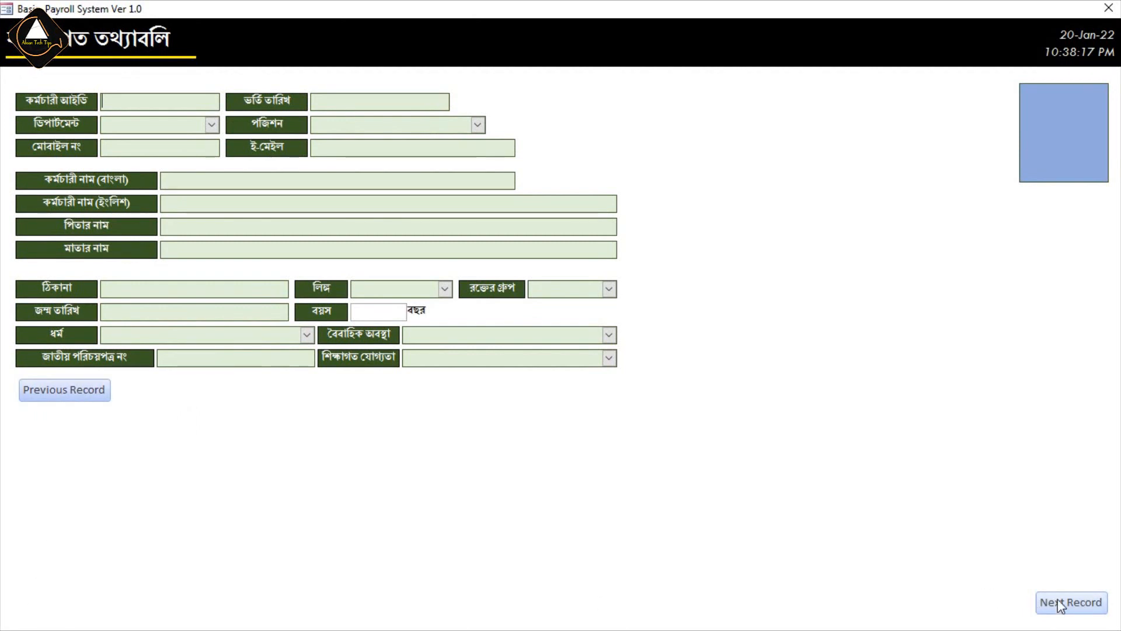
pyautogui.rightClick(321, 414)
pyautogui.click(345, 457)
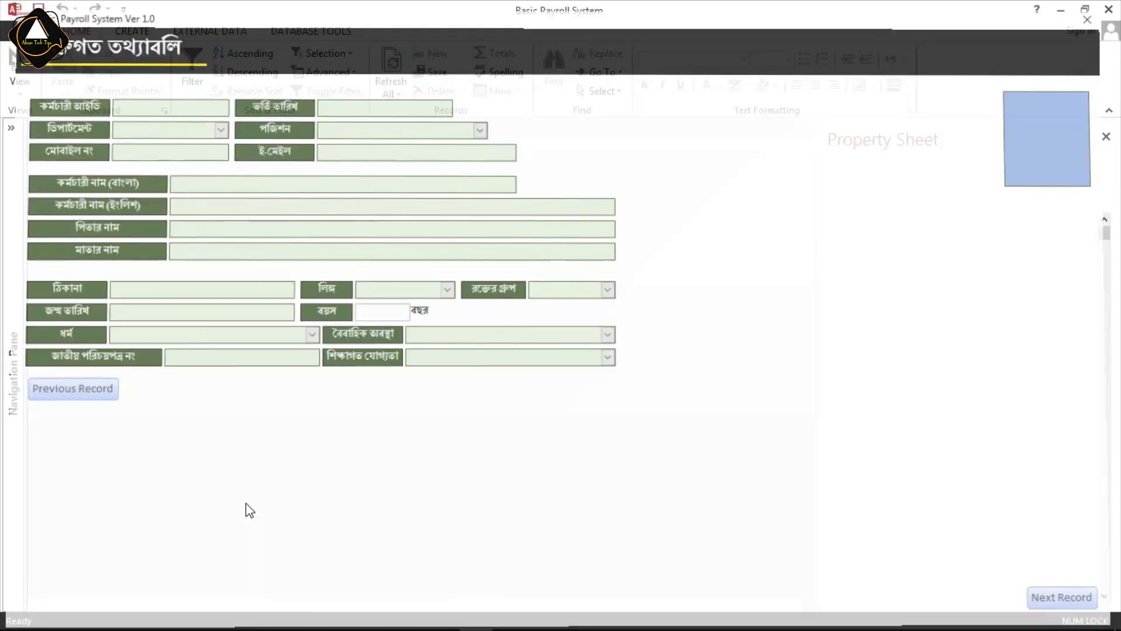
# Anchor the Previous Record button to Bottom Left.
pyautogui.click(129, 559)
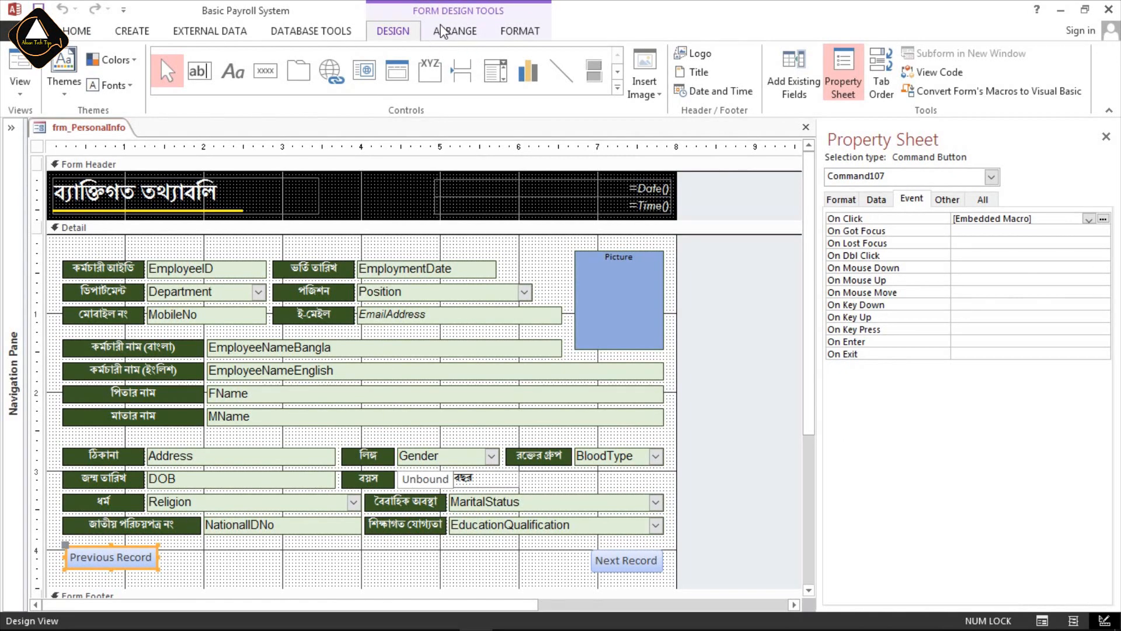
pyautogui.click(454, 31)
pyautogui.click(734, 81)
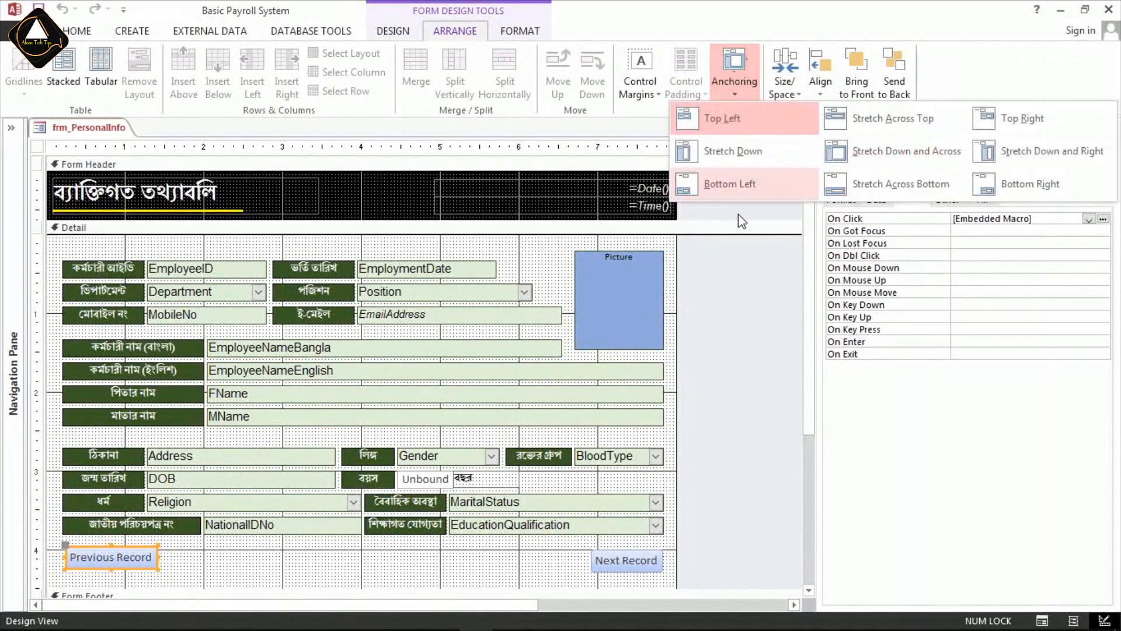
pyautogui.click(729, 184)
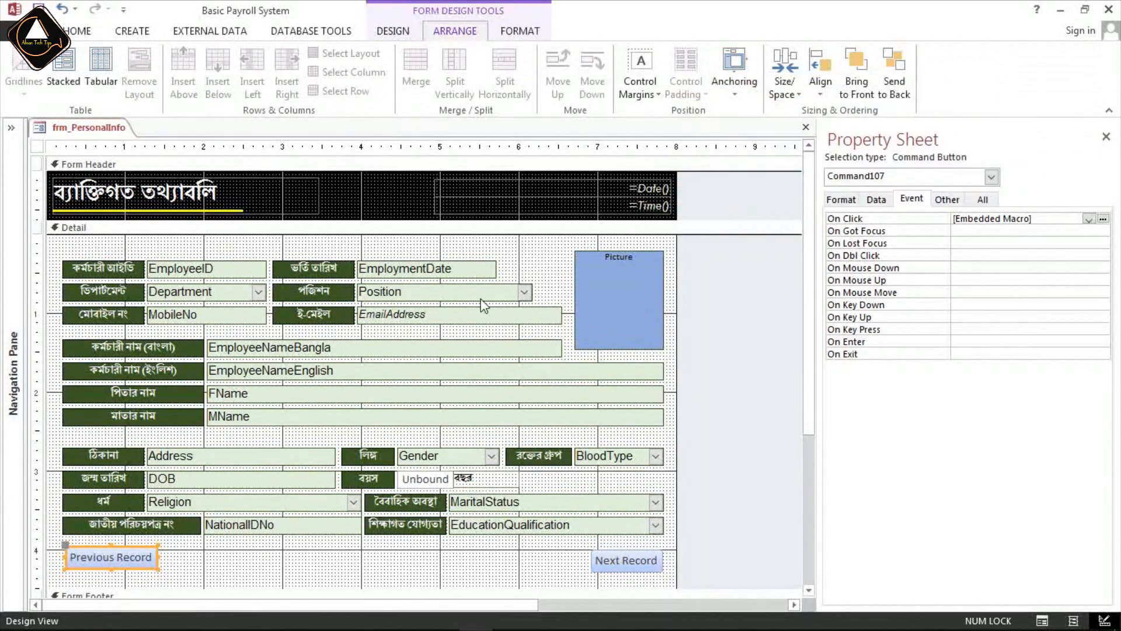
# Check both record navigation buttons on the maximized form in Form View, and return to Design View.
pyautogui.click(69, 32)
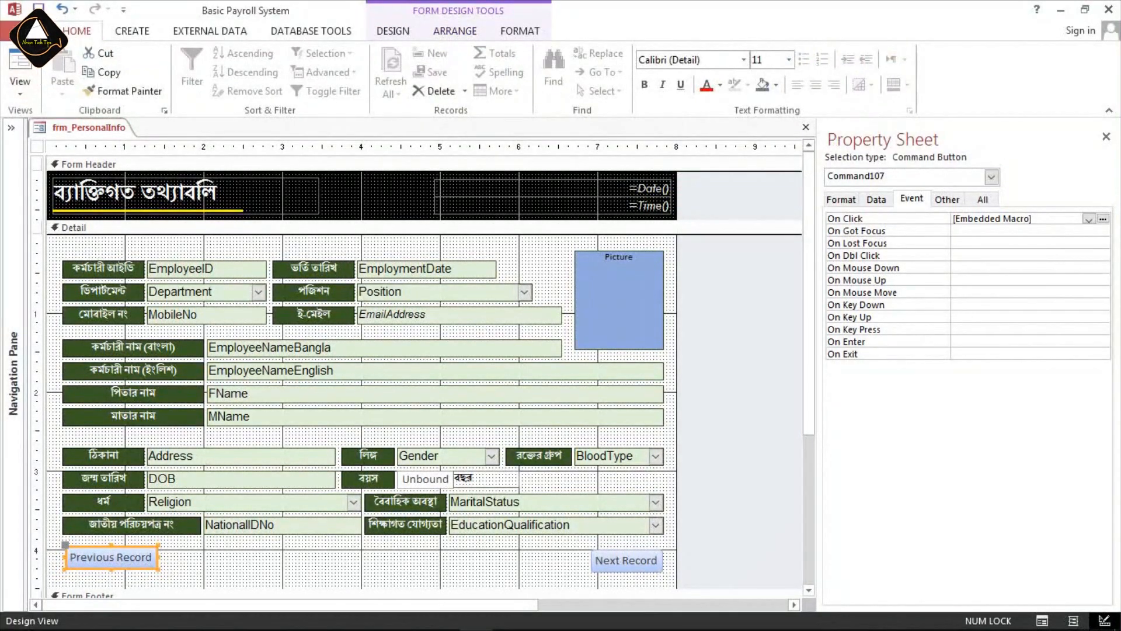
pyautogui.click(20, 64)
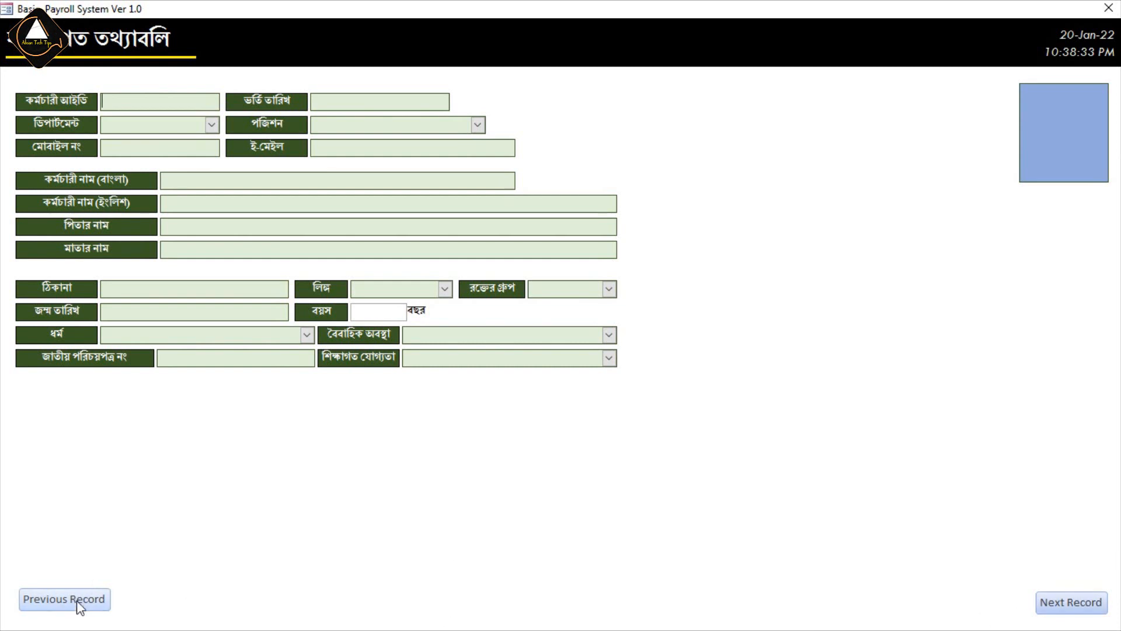
pyautogui.rightClick(770, 270)
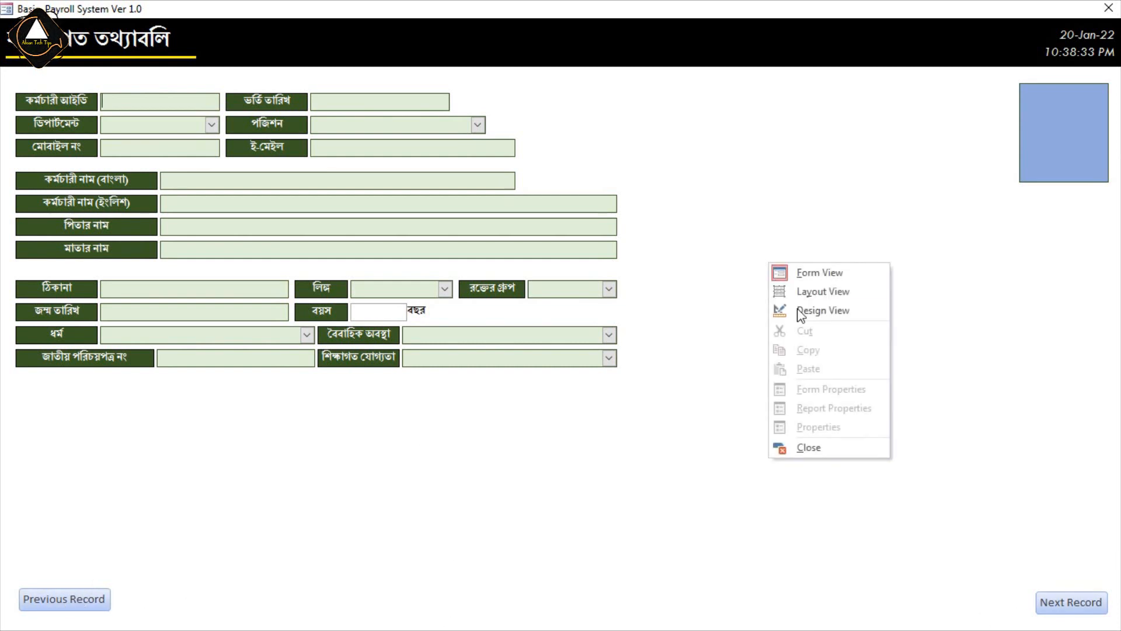
pyautogui.click(790, 307)
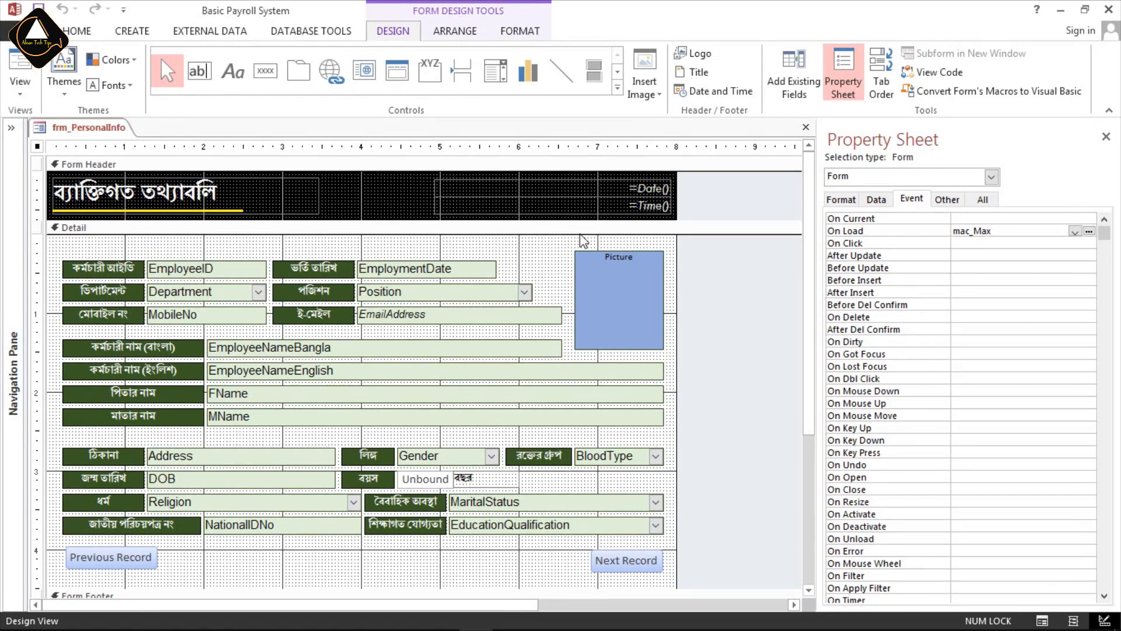
# Review the available anchoring options with the Next Record button selected, leaving its setting as it is.
pyautogui.click(449, 33)
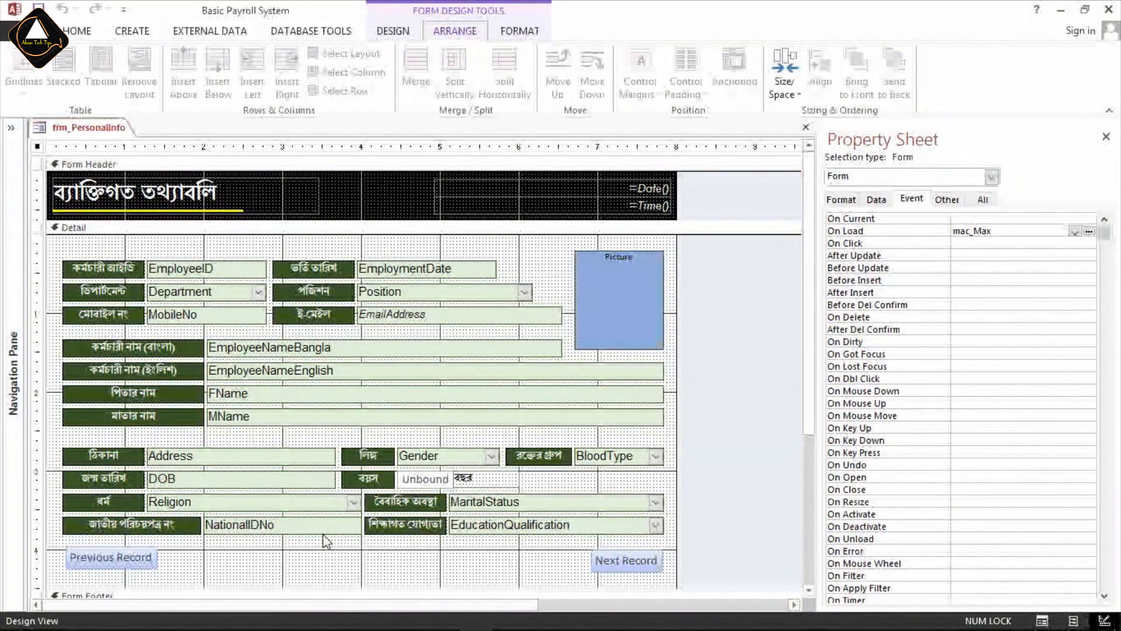
pyautogui.click(325, 563)
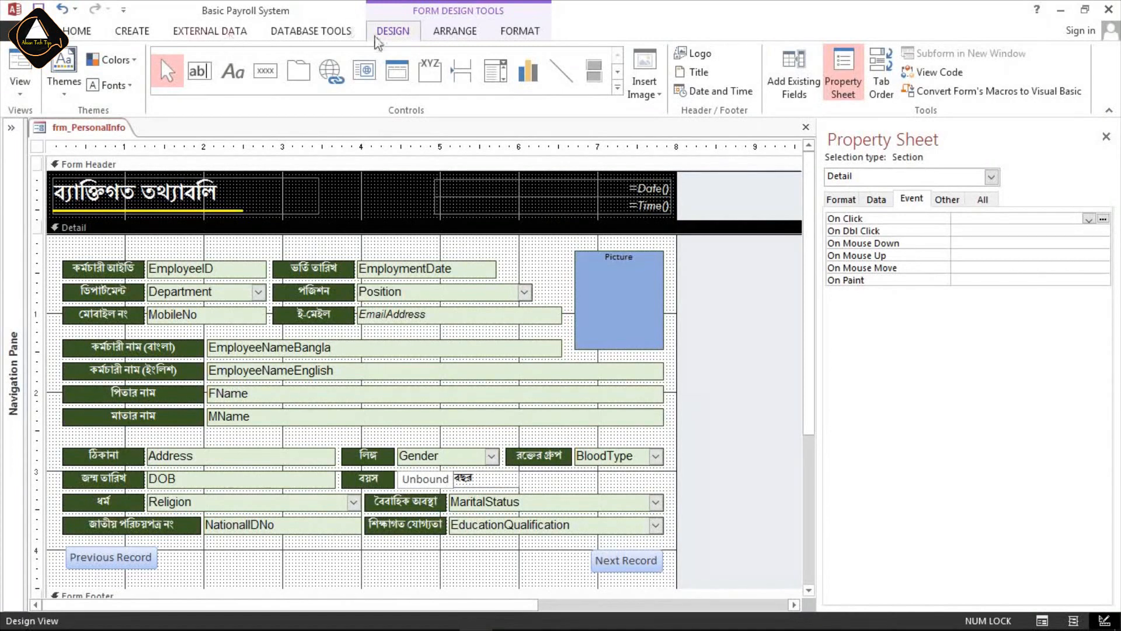
pyautogui.click(455, 31)
pyautogui.click(623, 559)
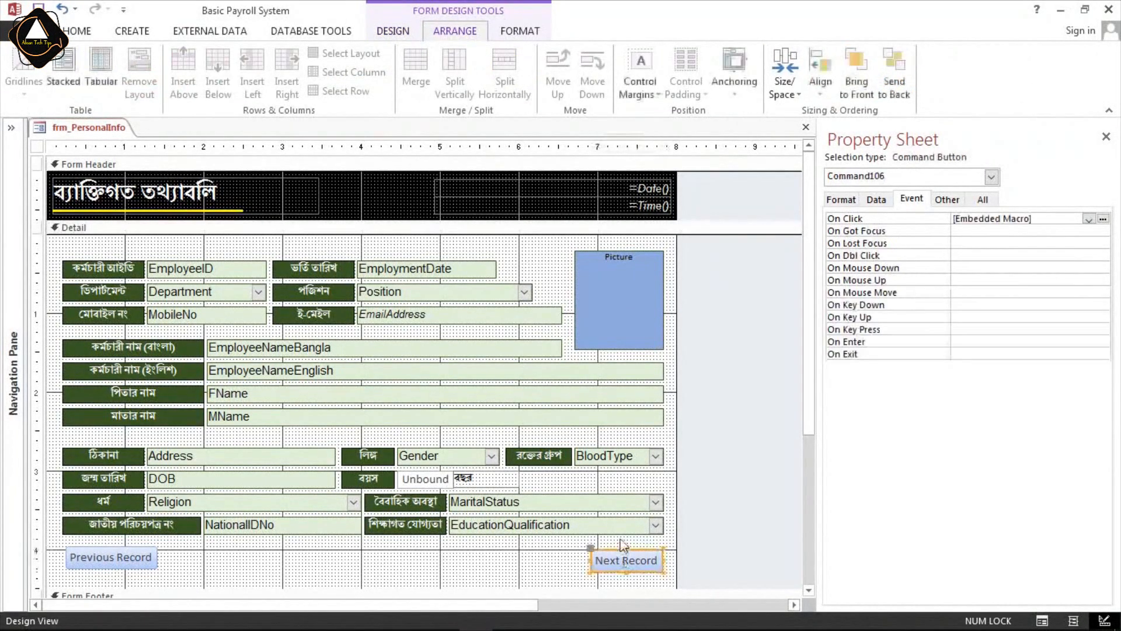
pyautogui.click(733, 97)
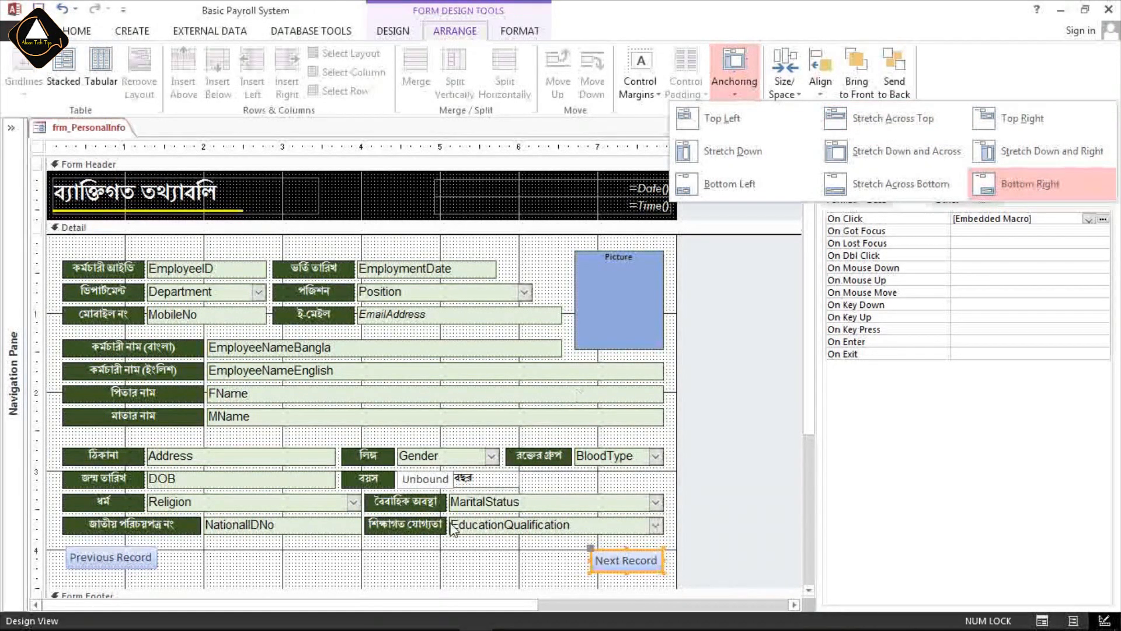
pyautogui.click(448, 561)
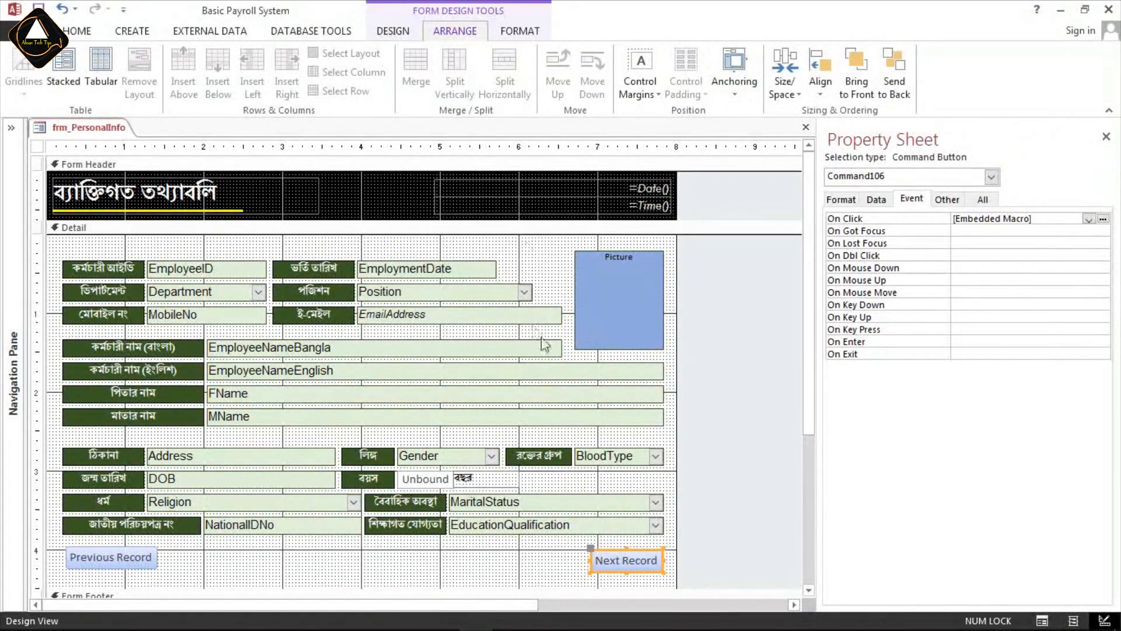